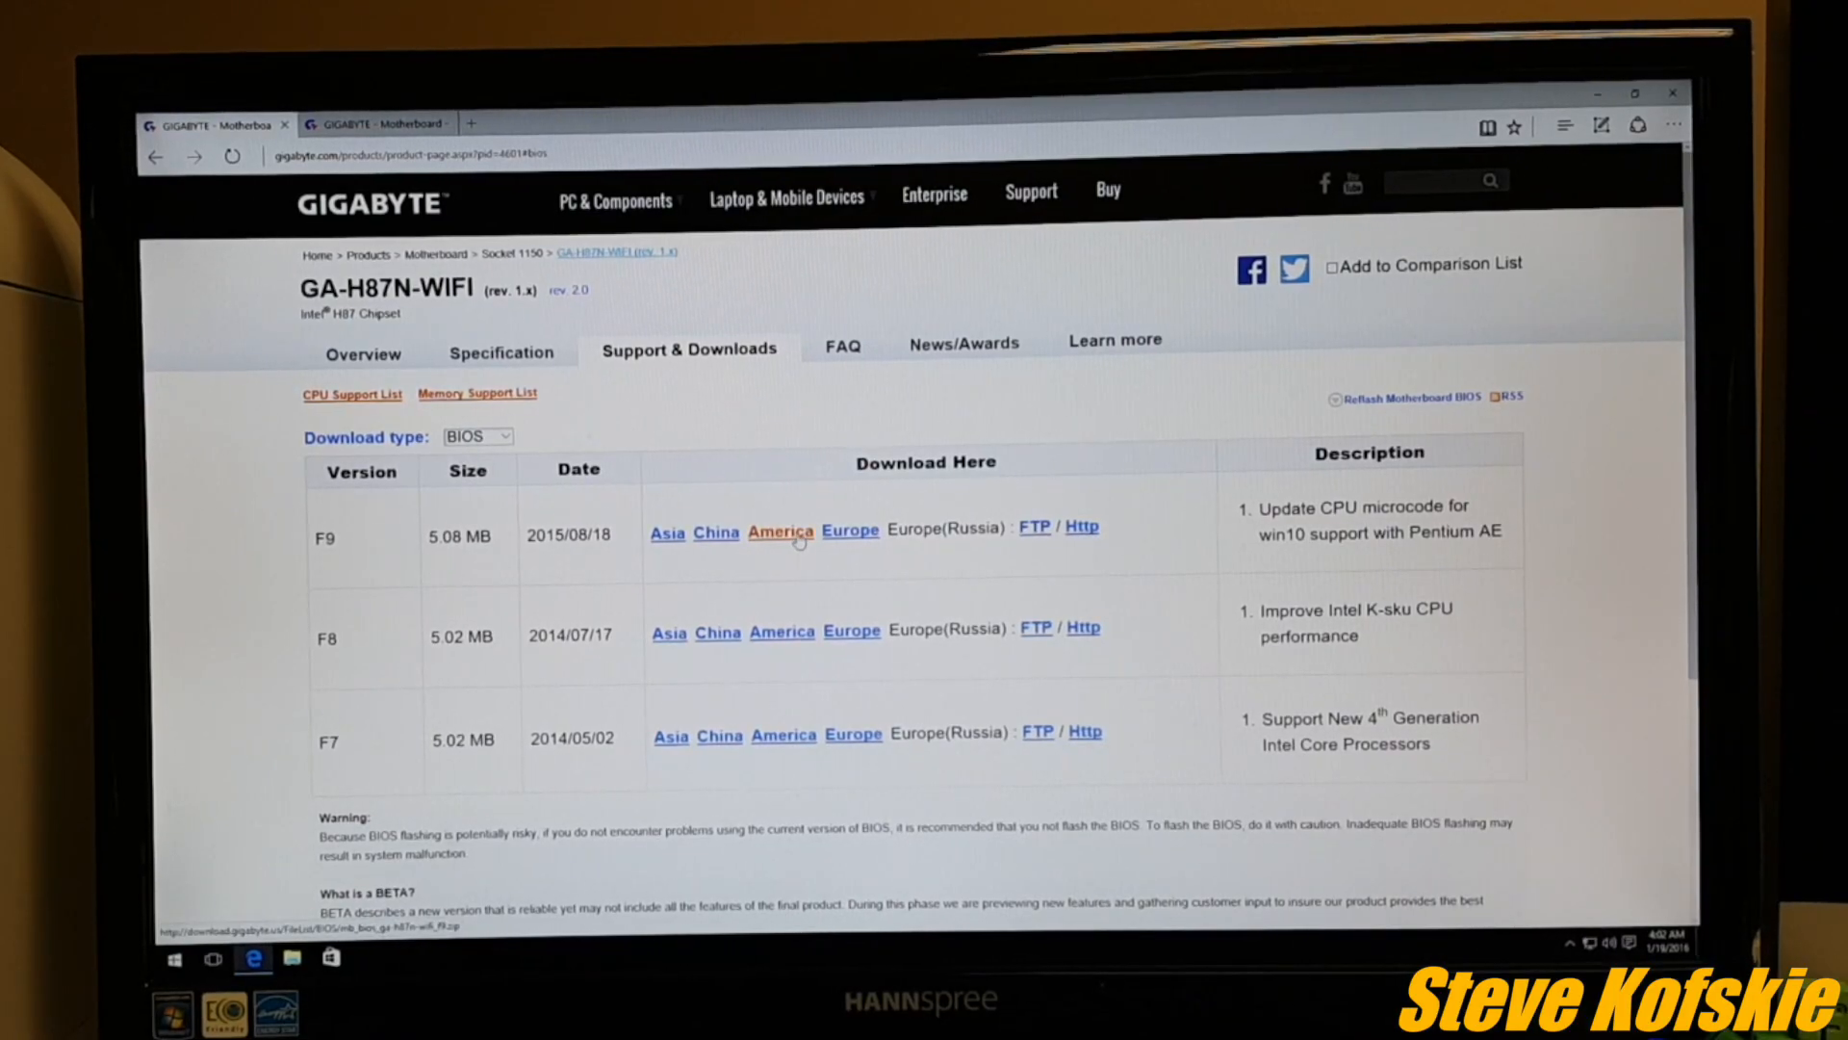
Step: Download the F9 BIOS from the America mirror, then restart the PC into BIOS setup
click(799, 540)
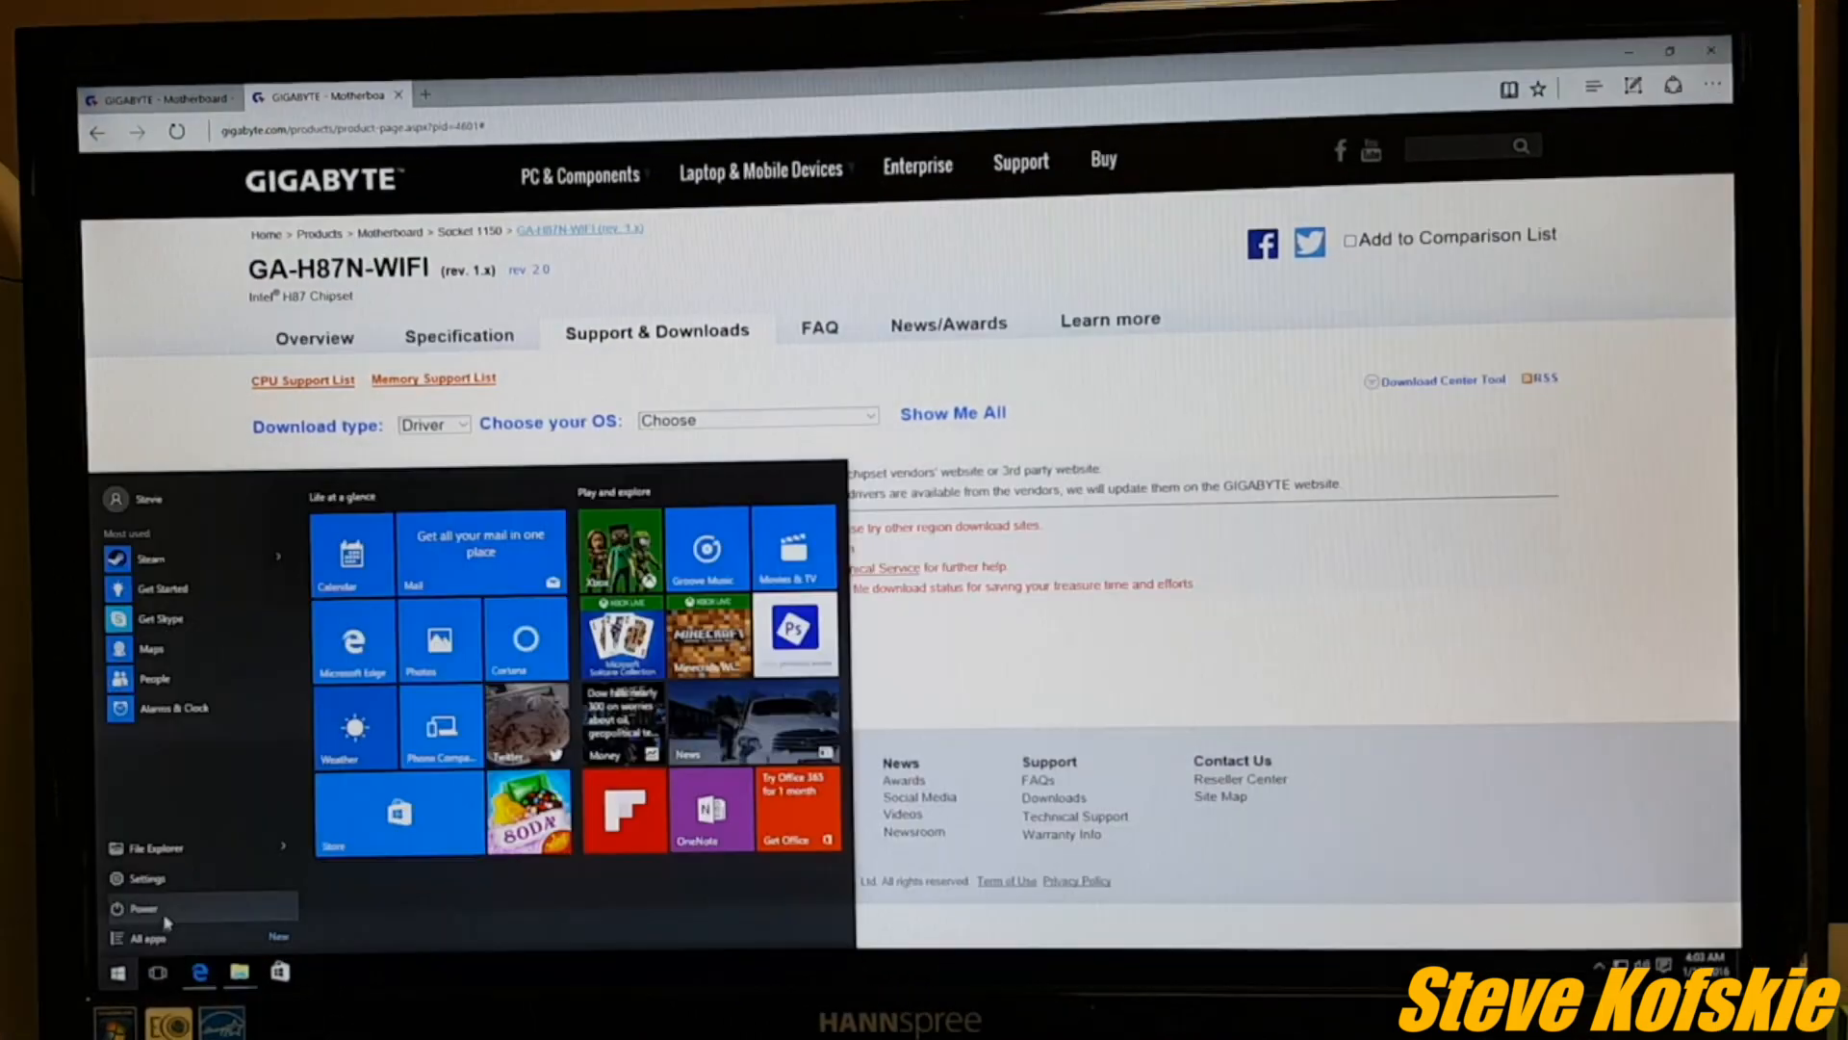
click(179, 872)
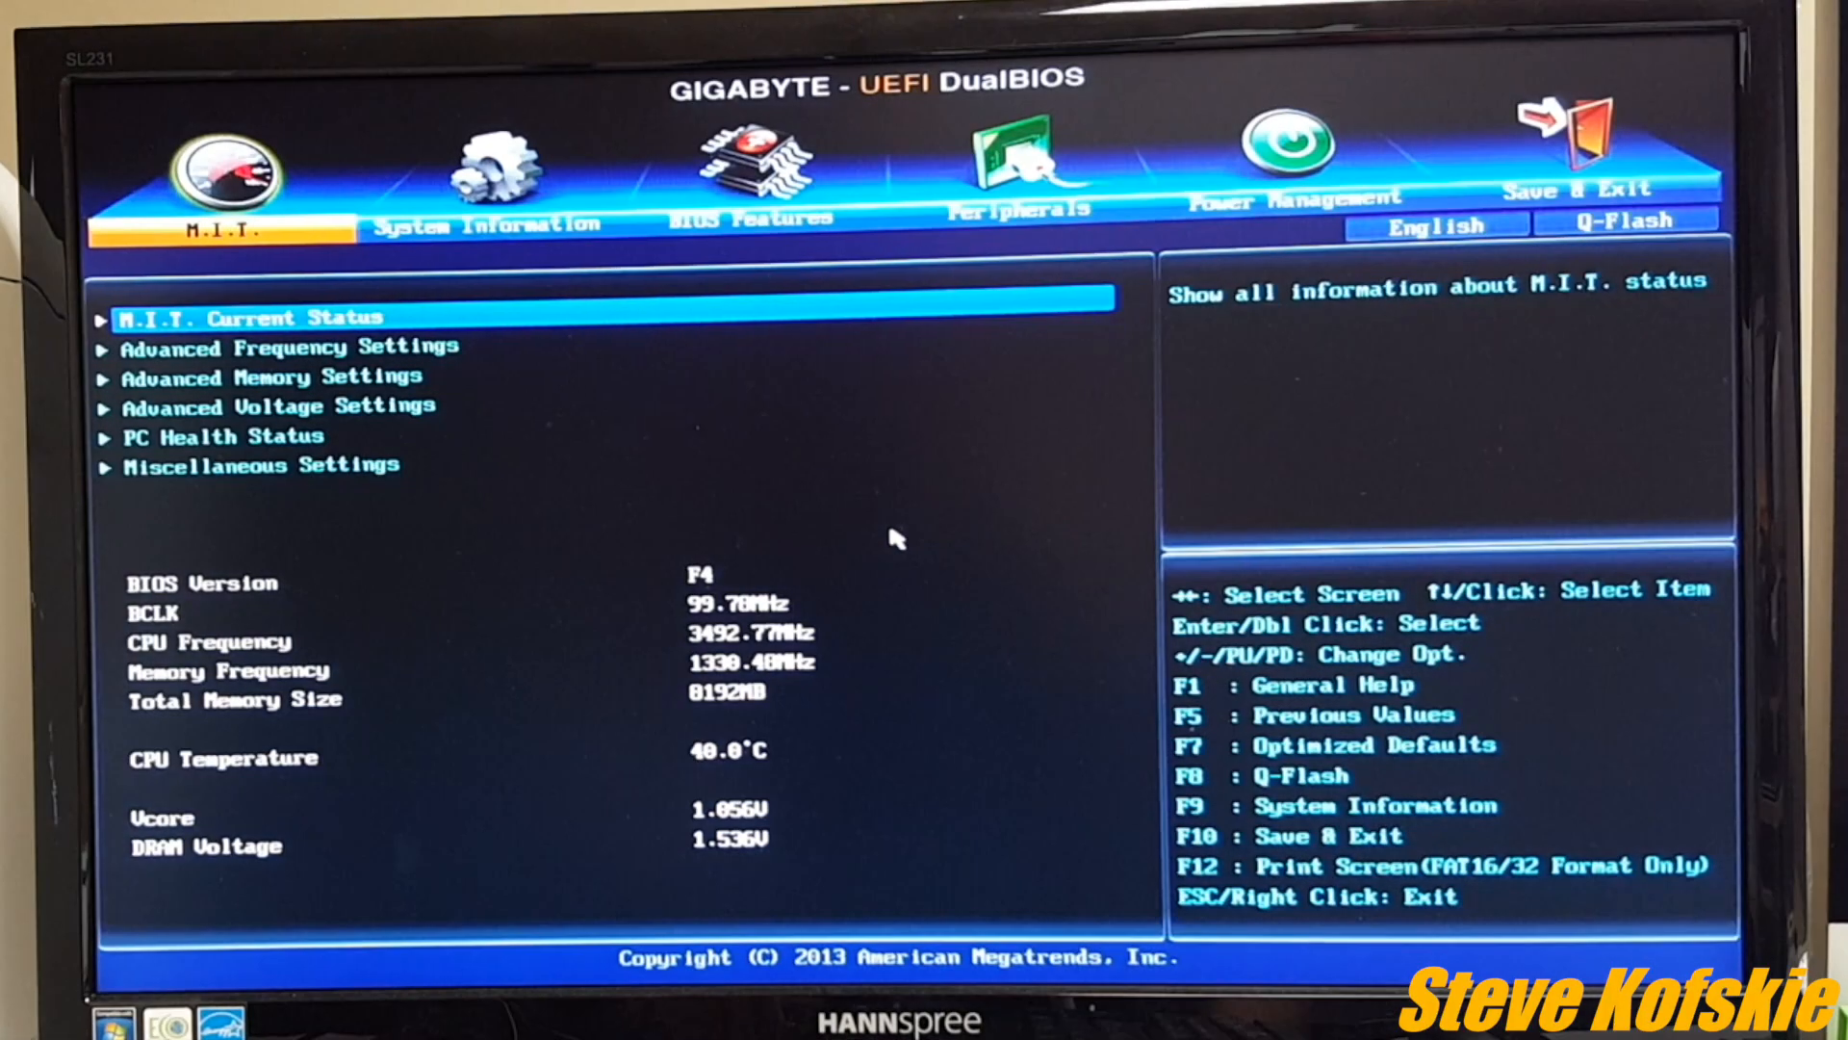
Step: Enter Q-Flash with F8 and back up the current F4 BIOS to the USB drive as 'current'
key(F8)
key(Return)
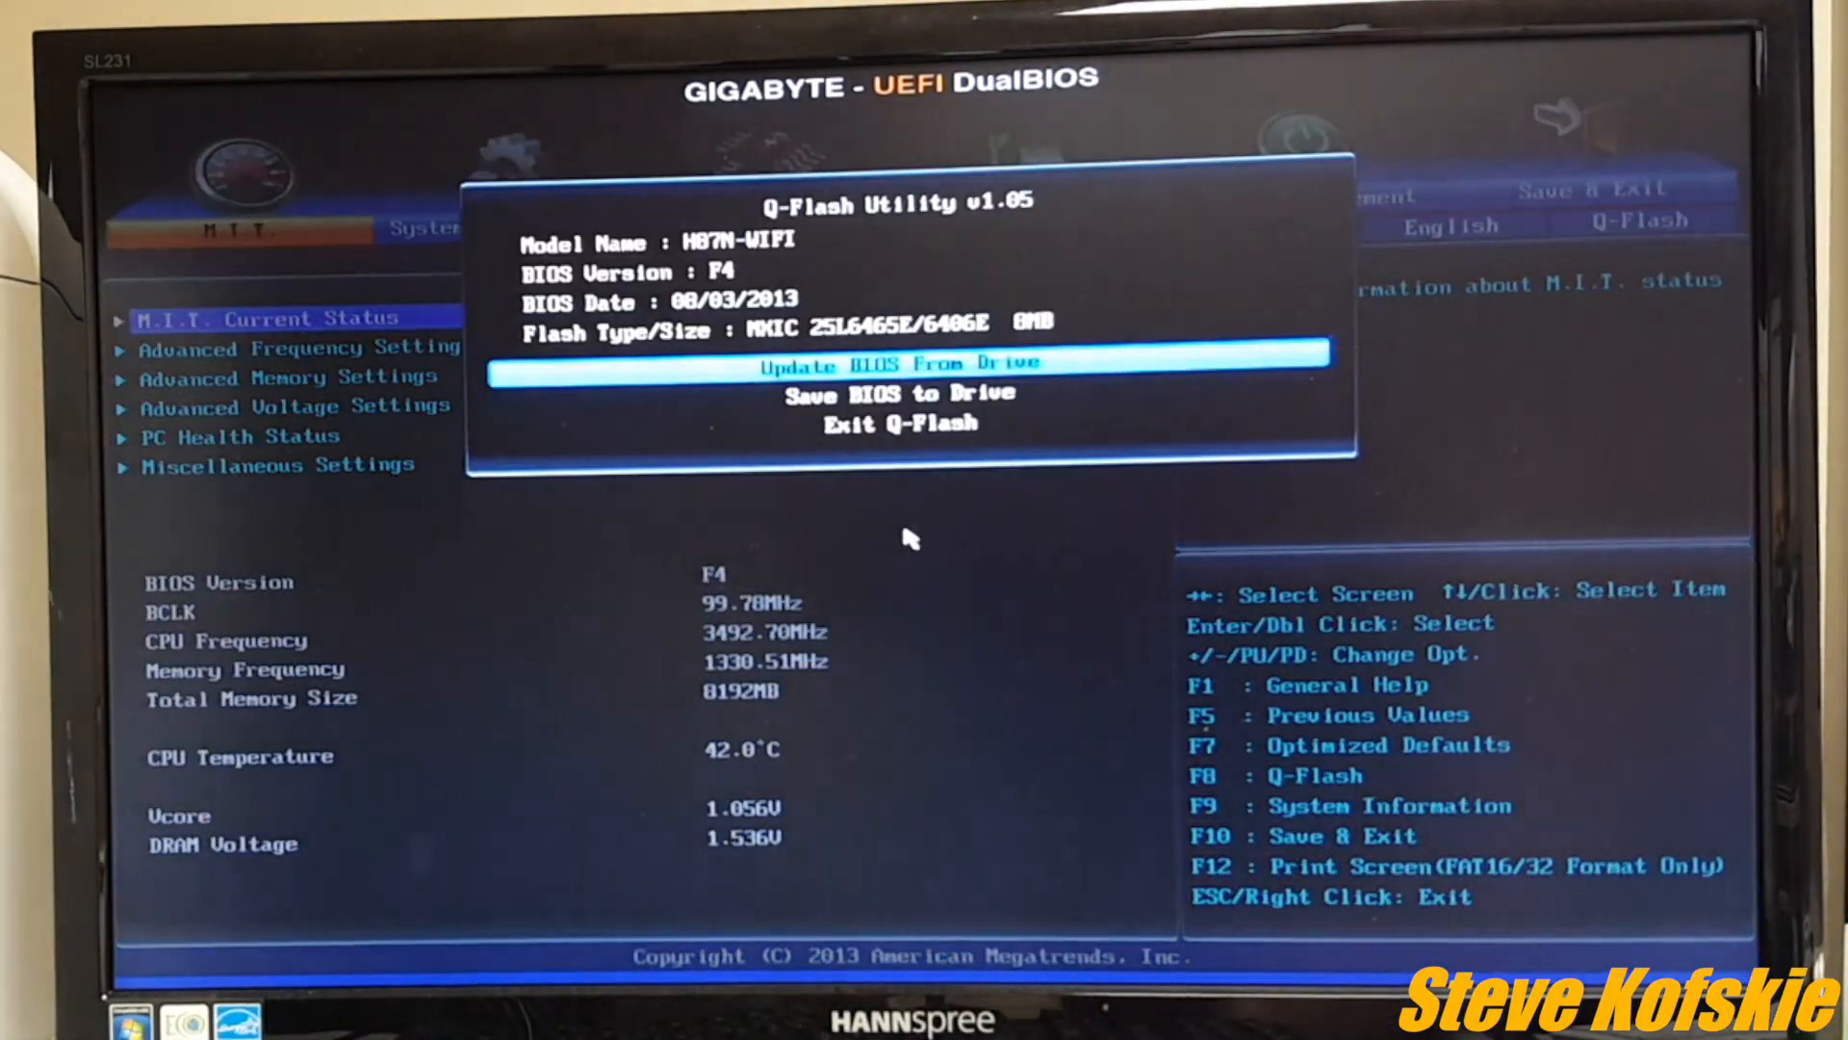
key(Down)
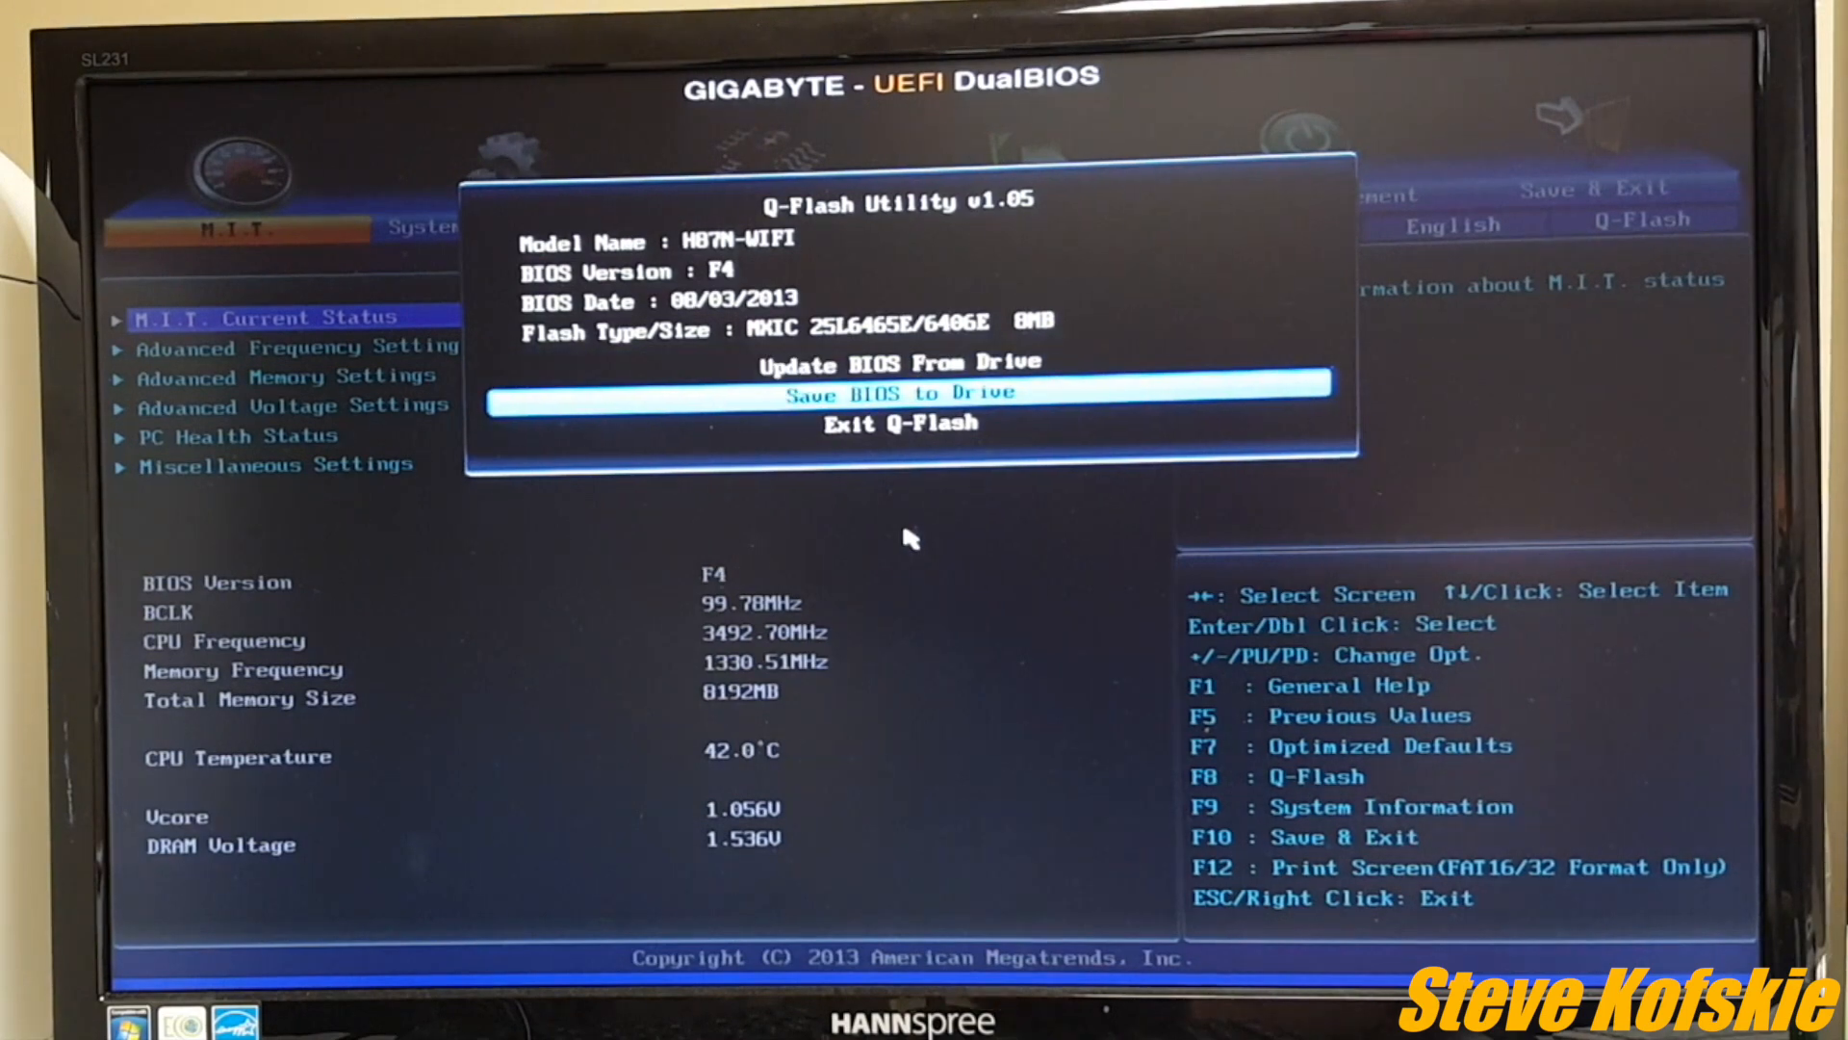
key(Return)
key(Return)
text(current)
key(Return)
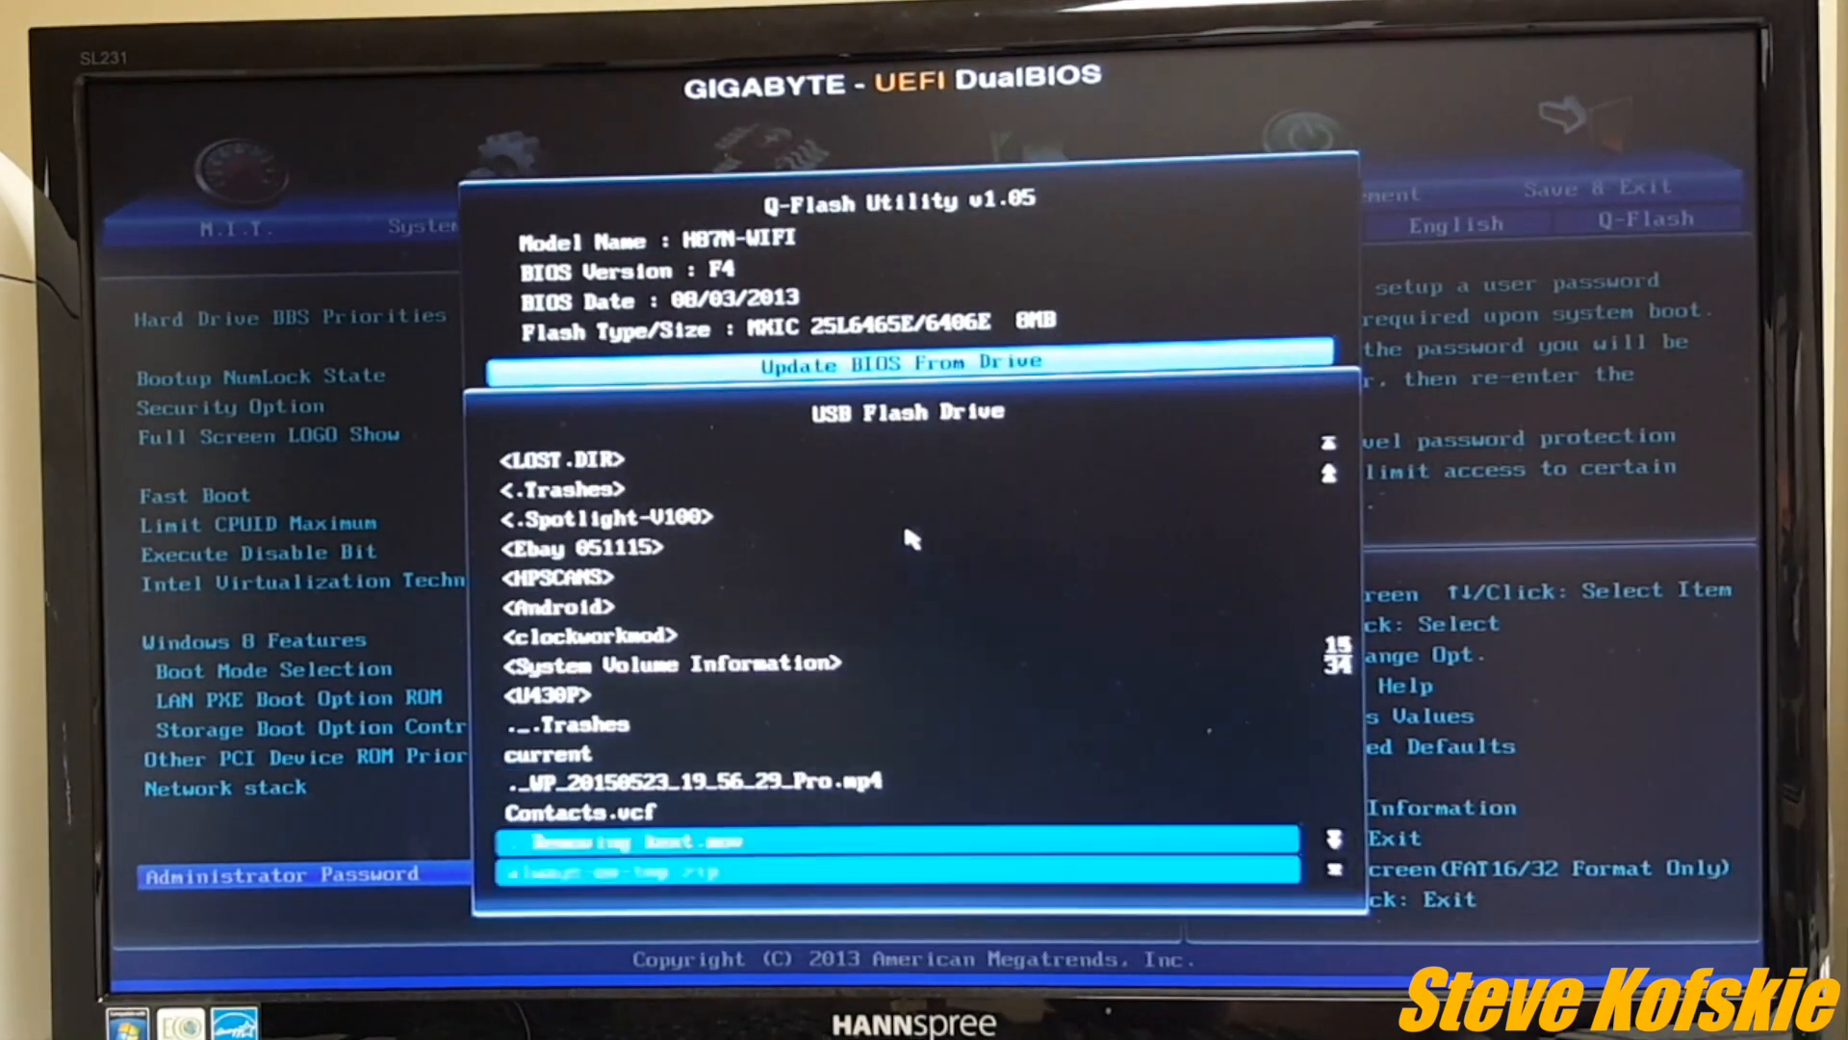
Step: Flash HB7NWIFI.F9 from the USB drive, confirming the update to reach the reset countdown
key(Return)
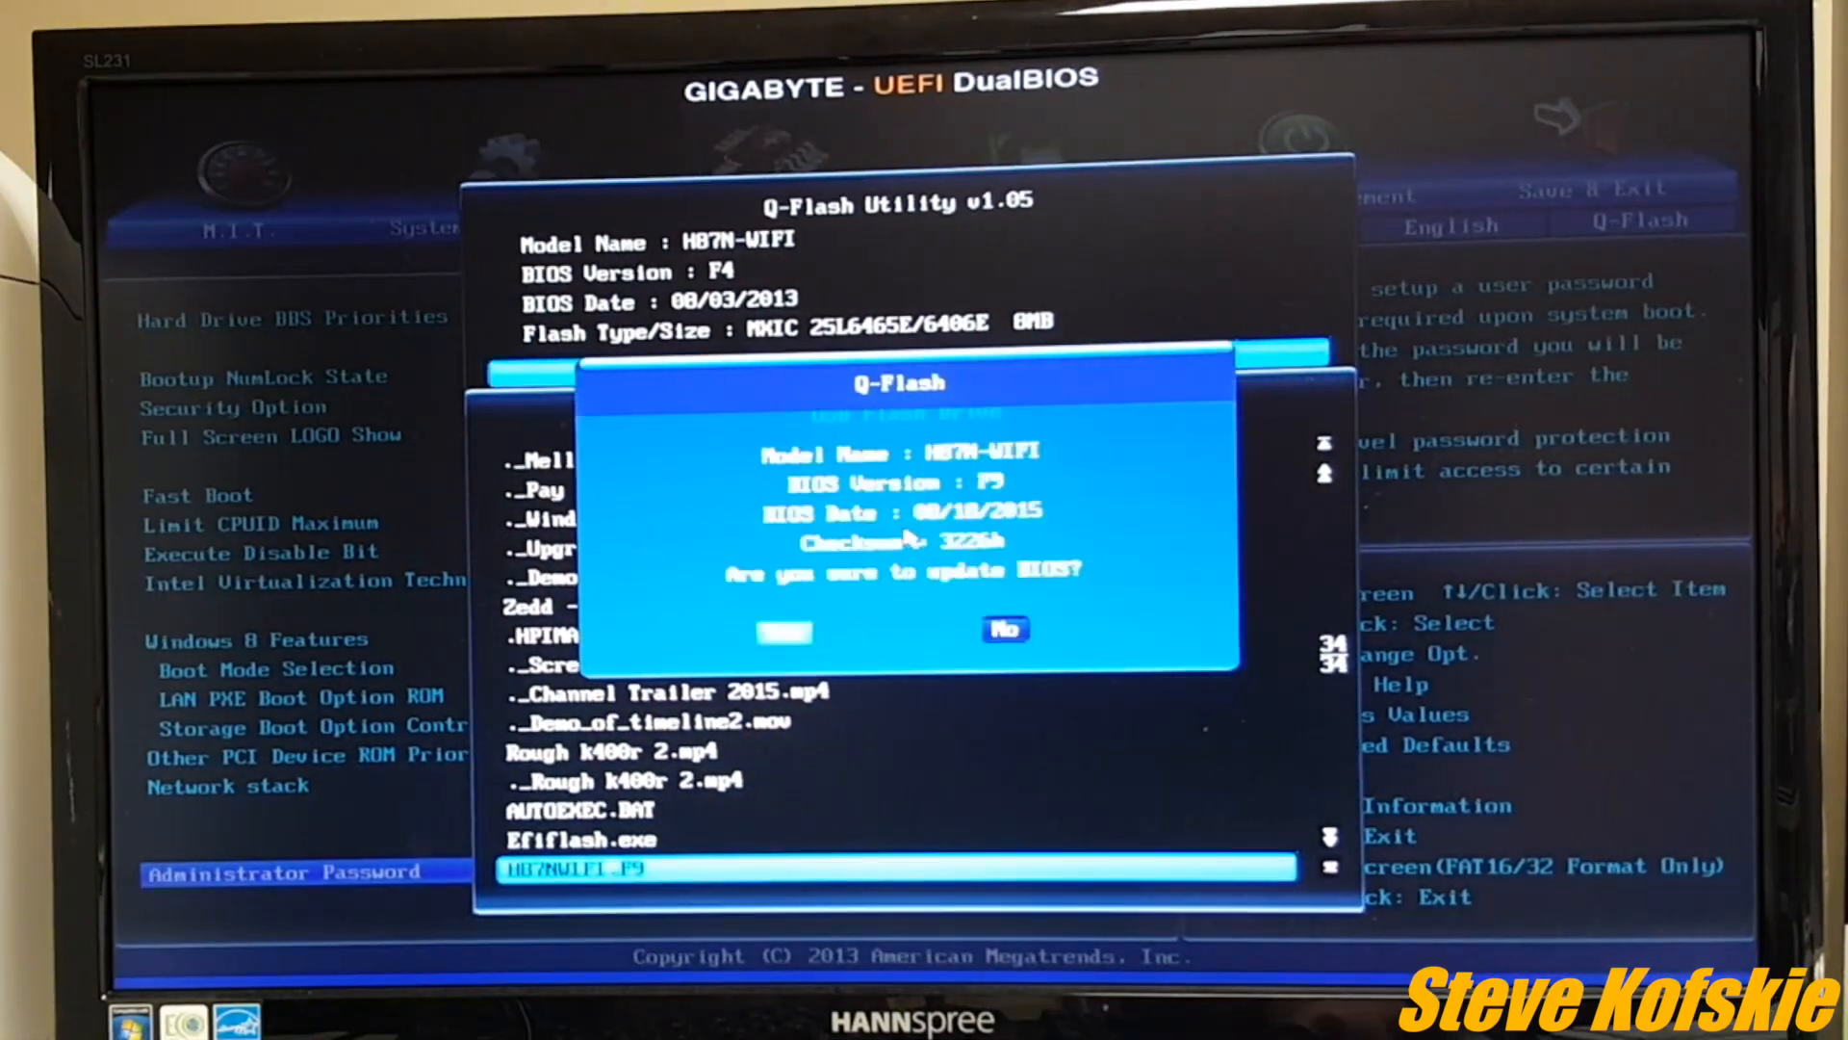
key(Return)
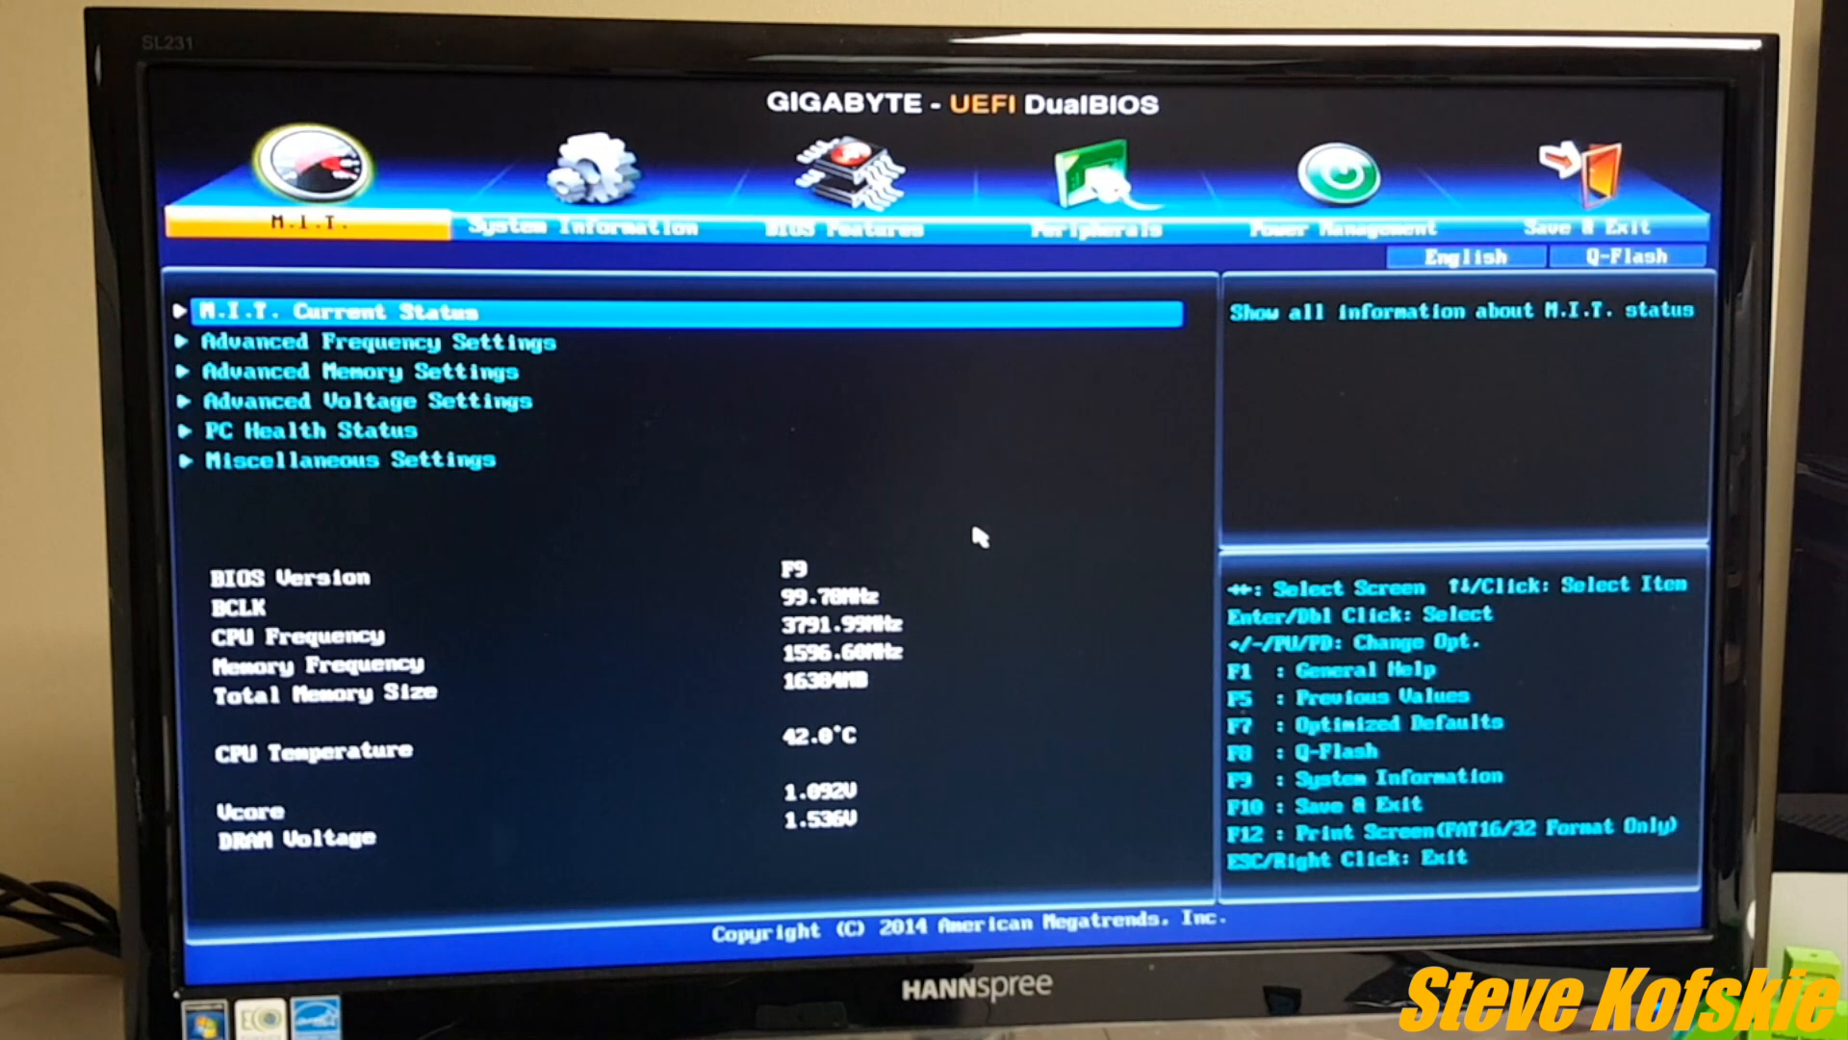
Step: Review M.I.T. Current Status showing BIOS F9 and 16384 MB of memory
key(Return)
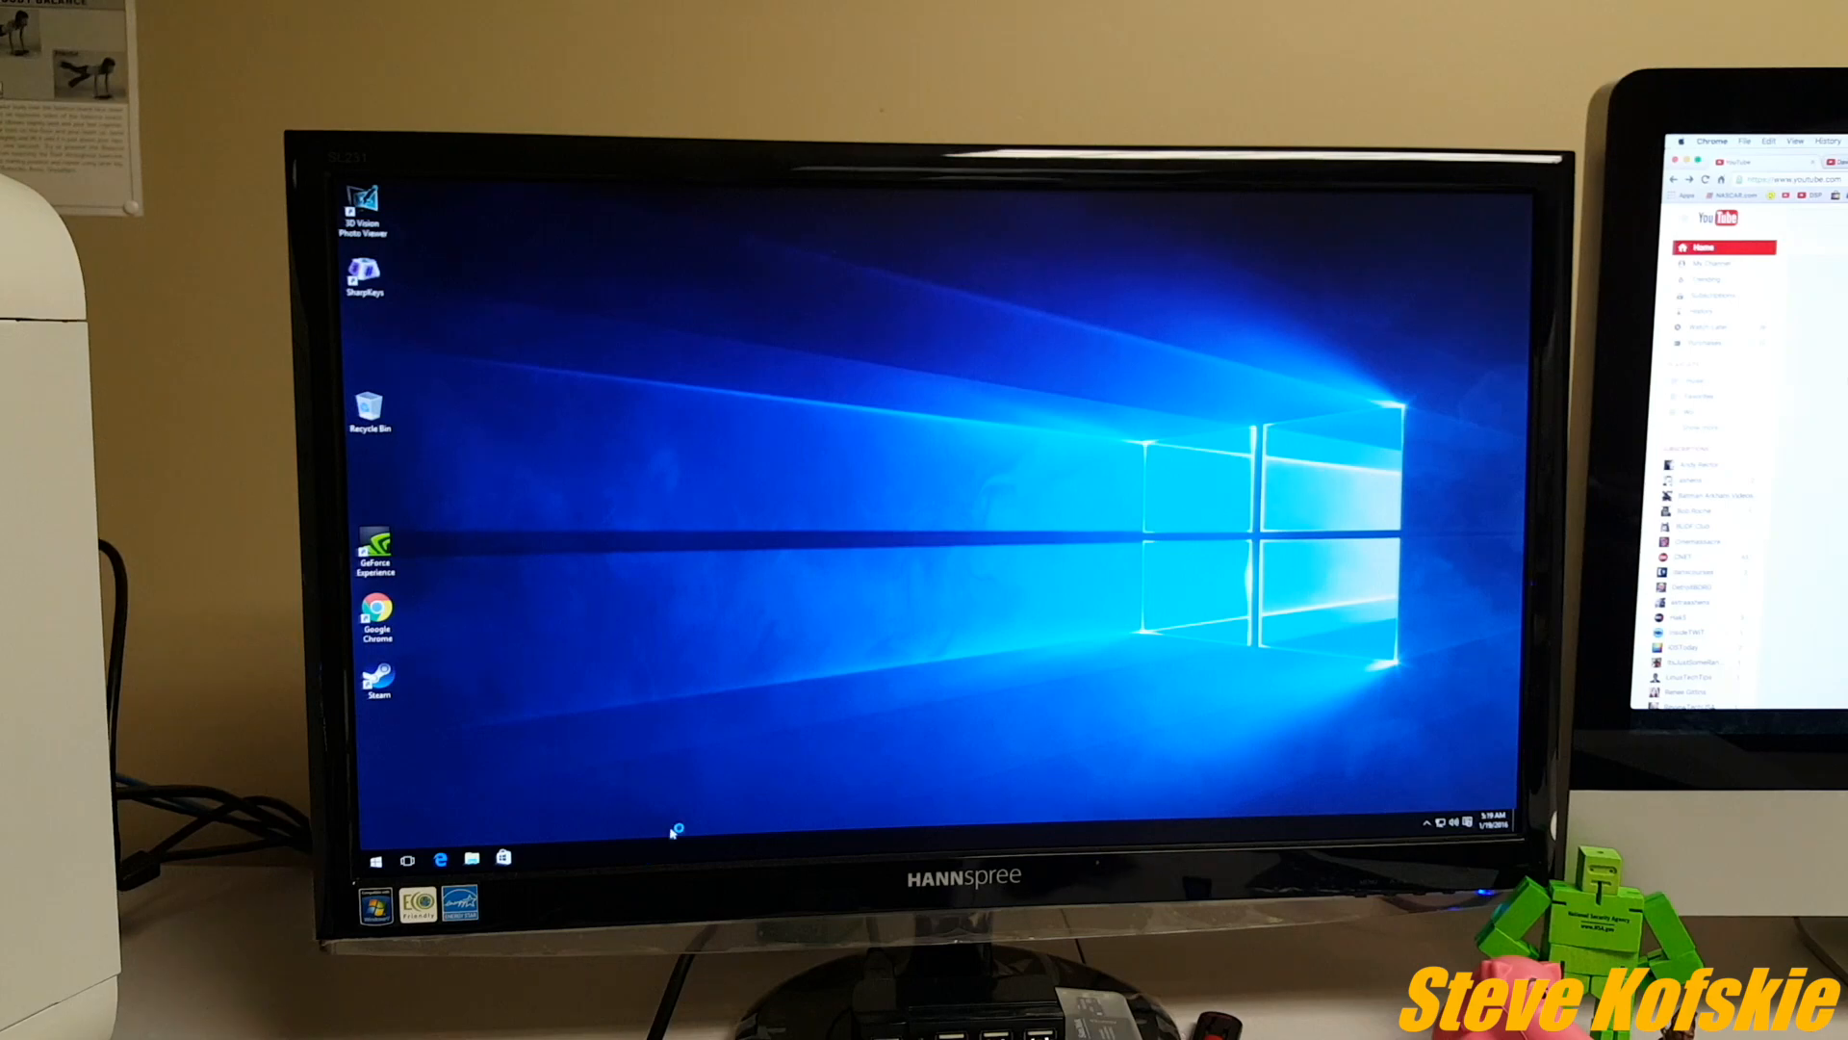
Step: Reach the System window from the Start button's quick tools list to confirm BIOS F9, i7-4790 and 16 GB
click(377, 861)
right_click(377, 860)
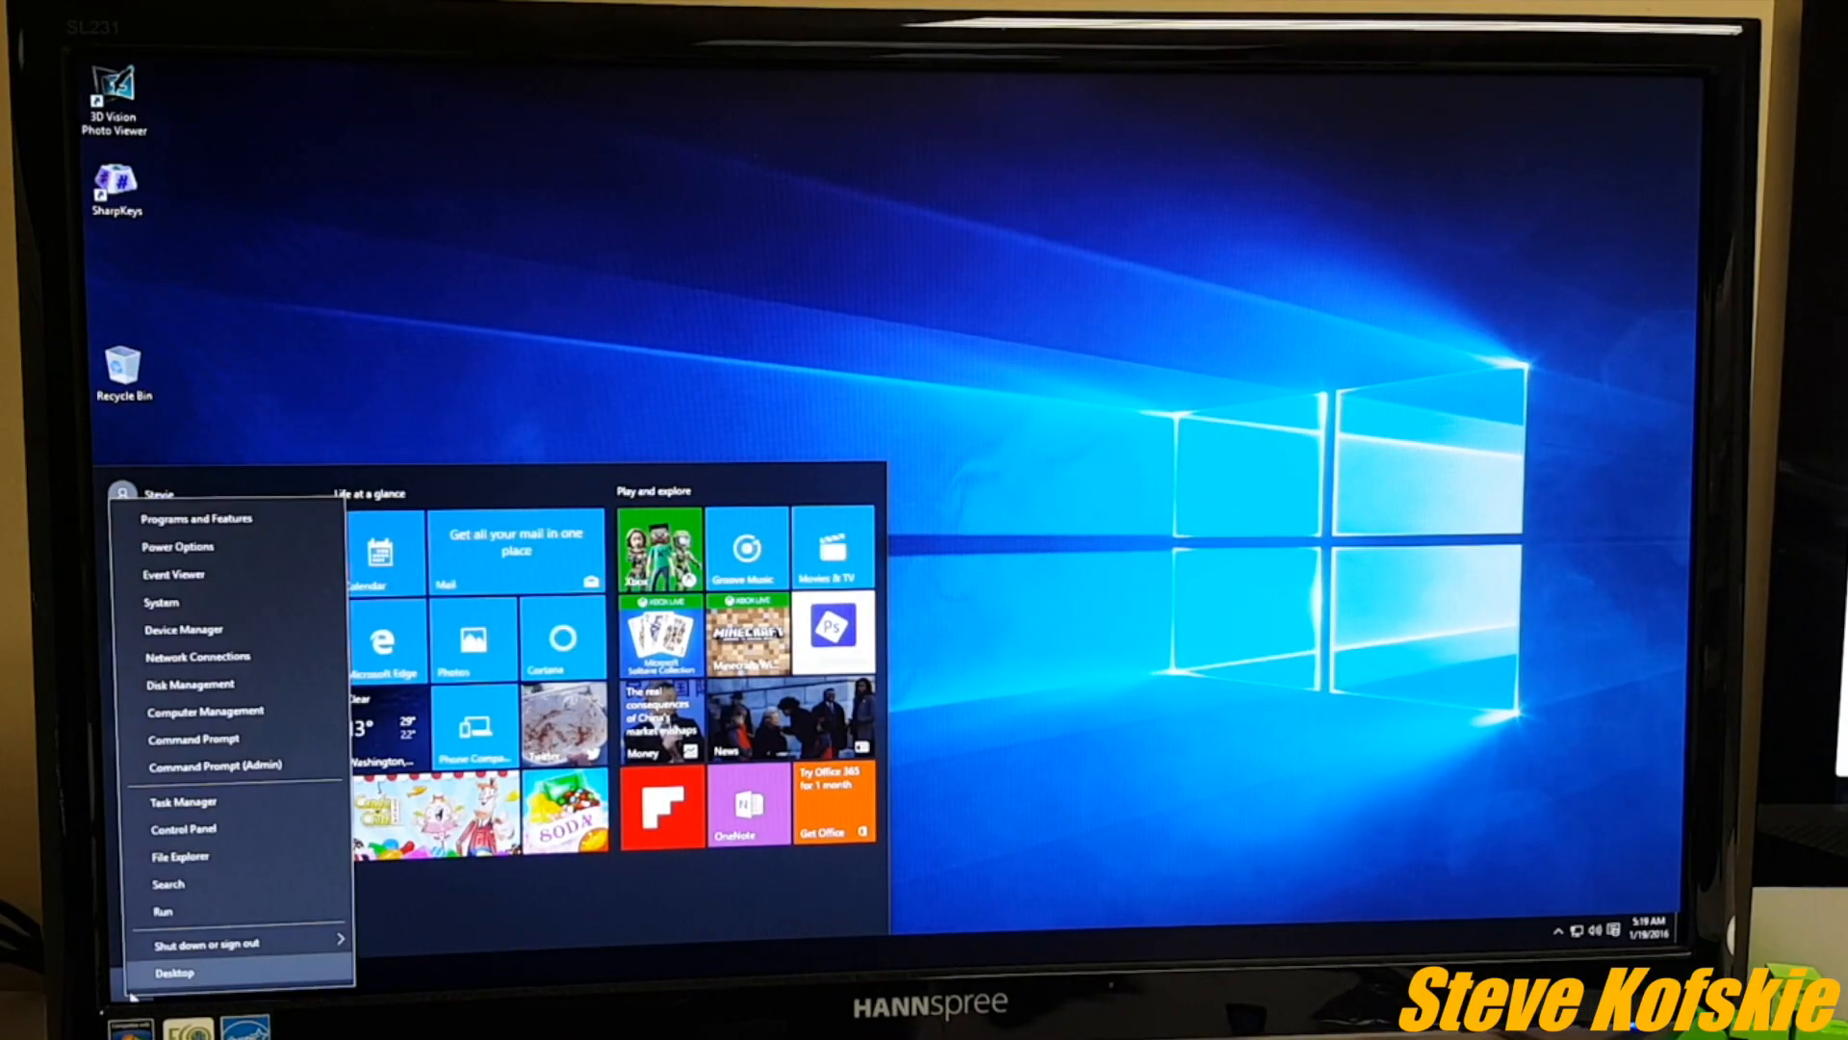
click(163, 602)
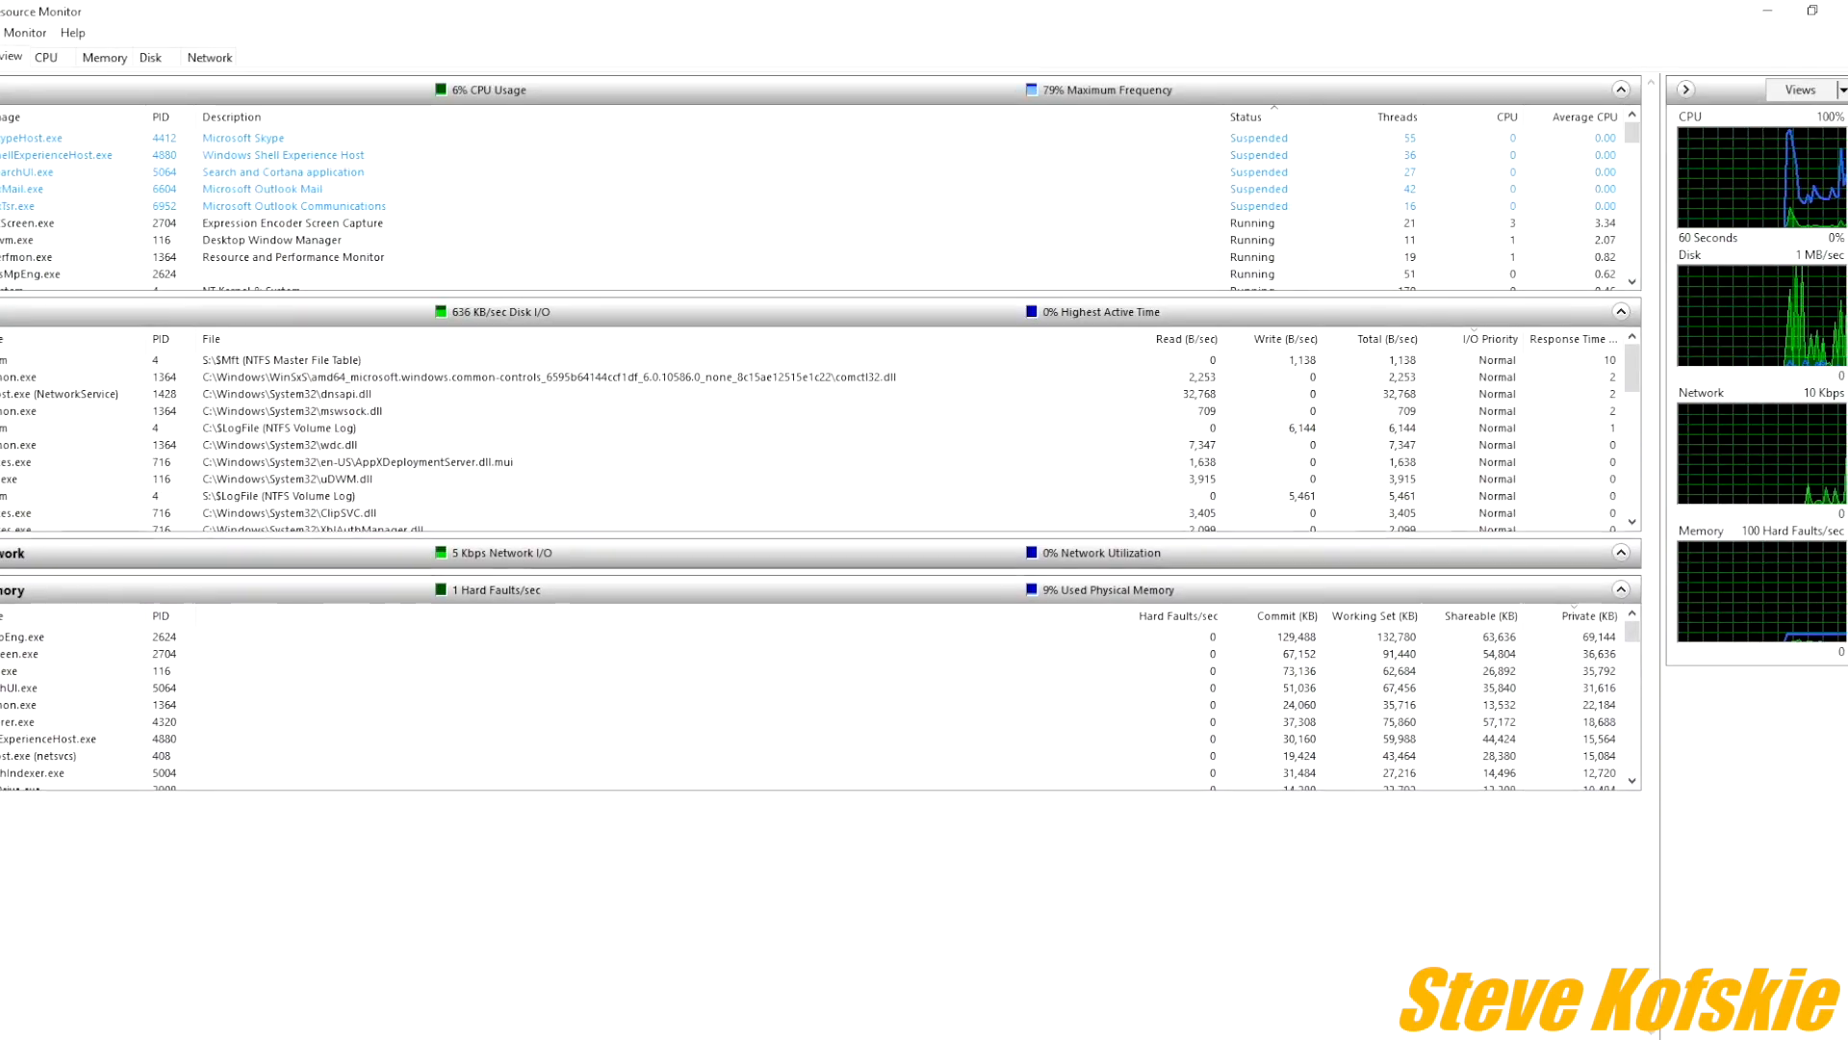
Step: View disk activity and then network activity in Resource Monitor
click(150, 57)
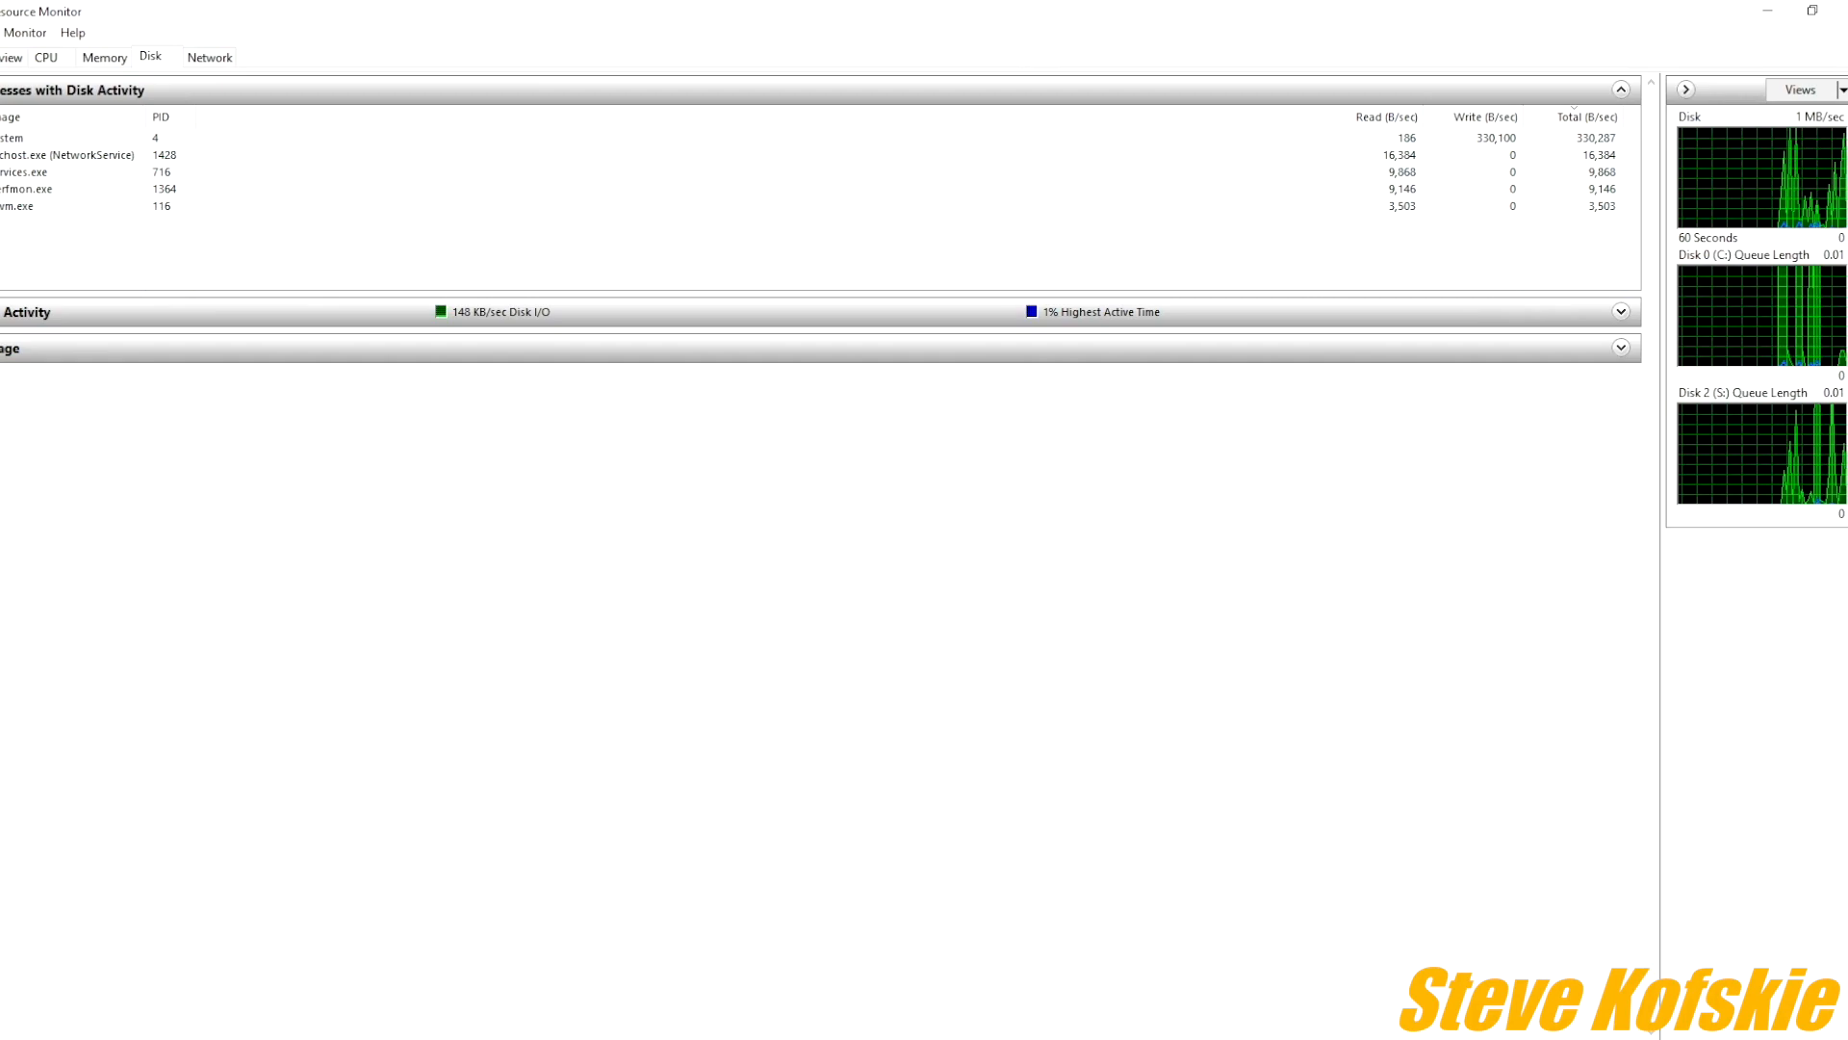
click(210, 55)
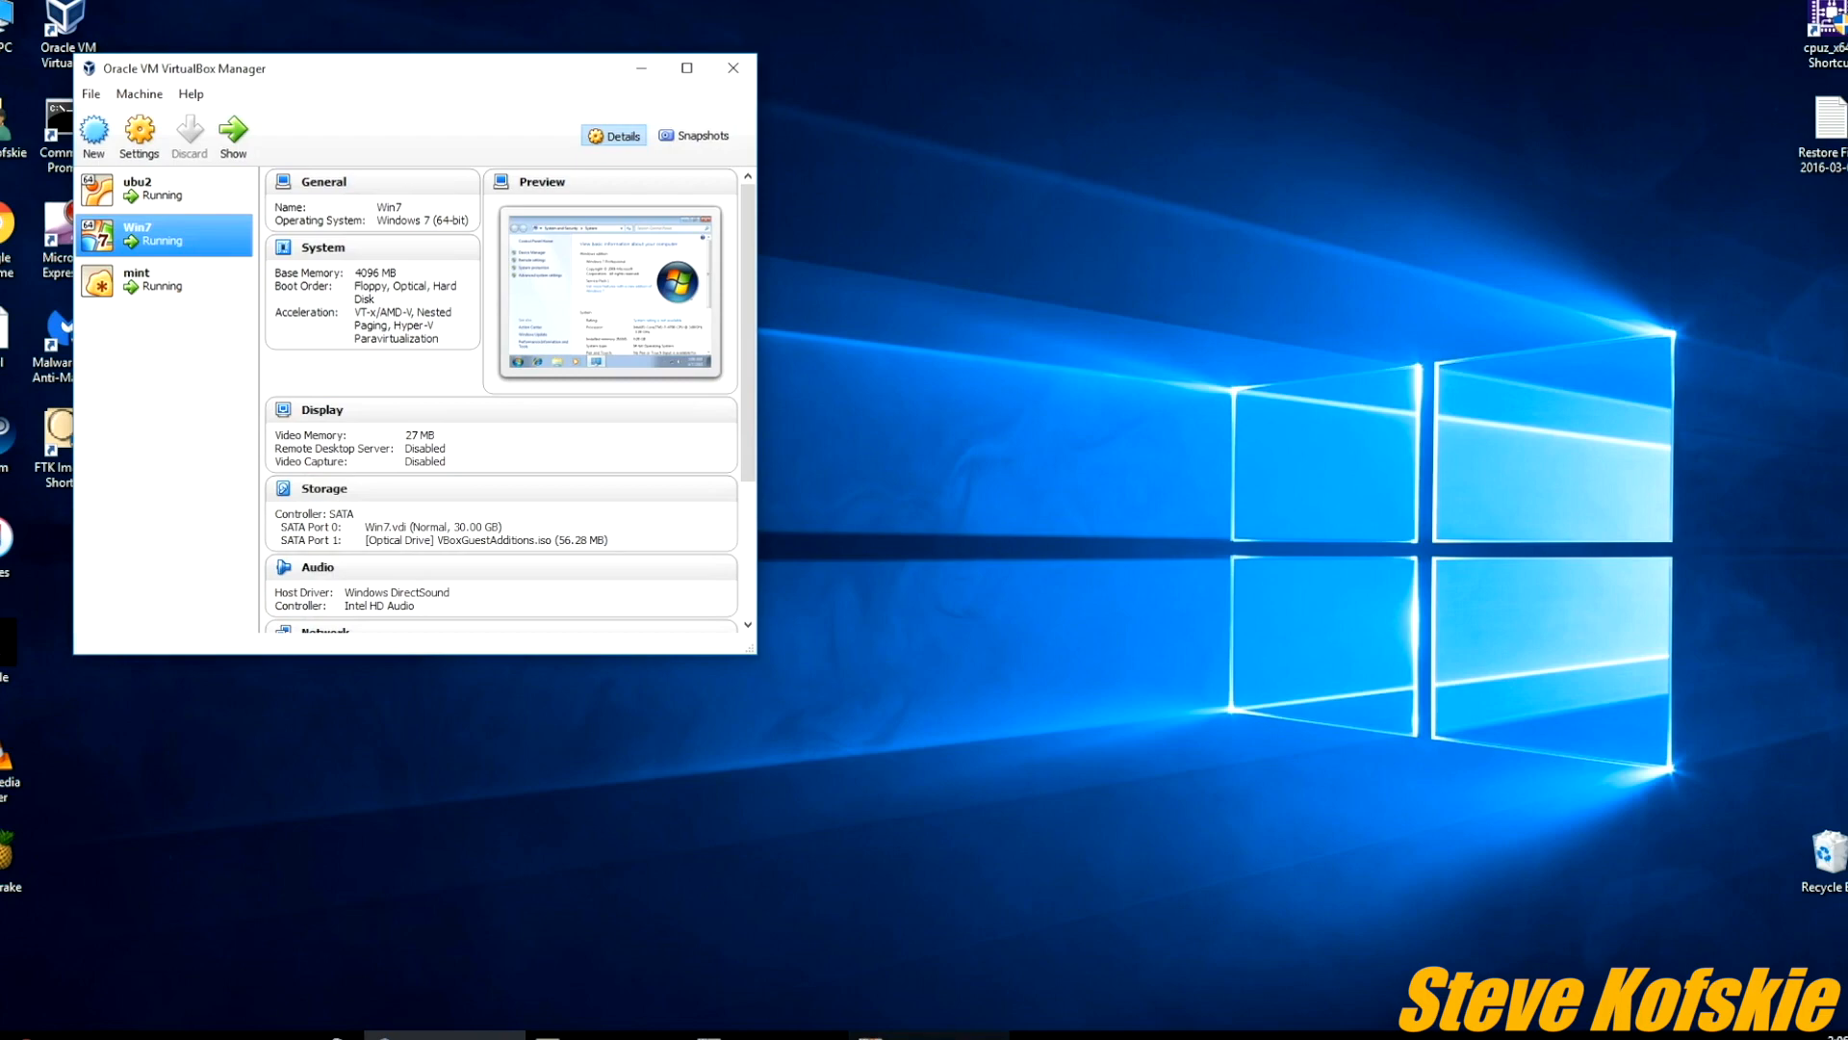
Step: Show the running Win7 and ubu2 virtual machines, then Win7's processor settings
click(930, 1036)
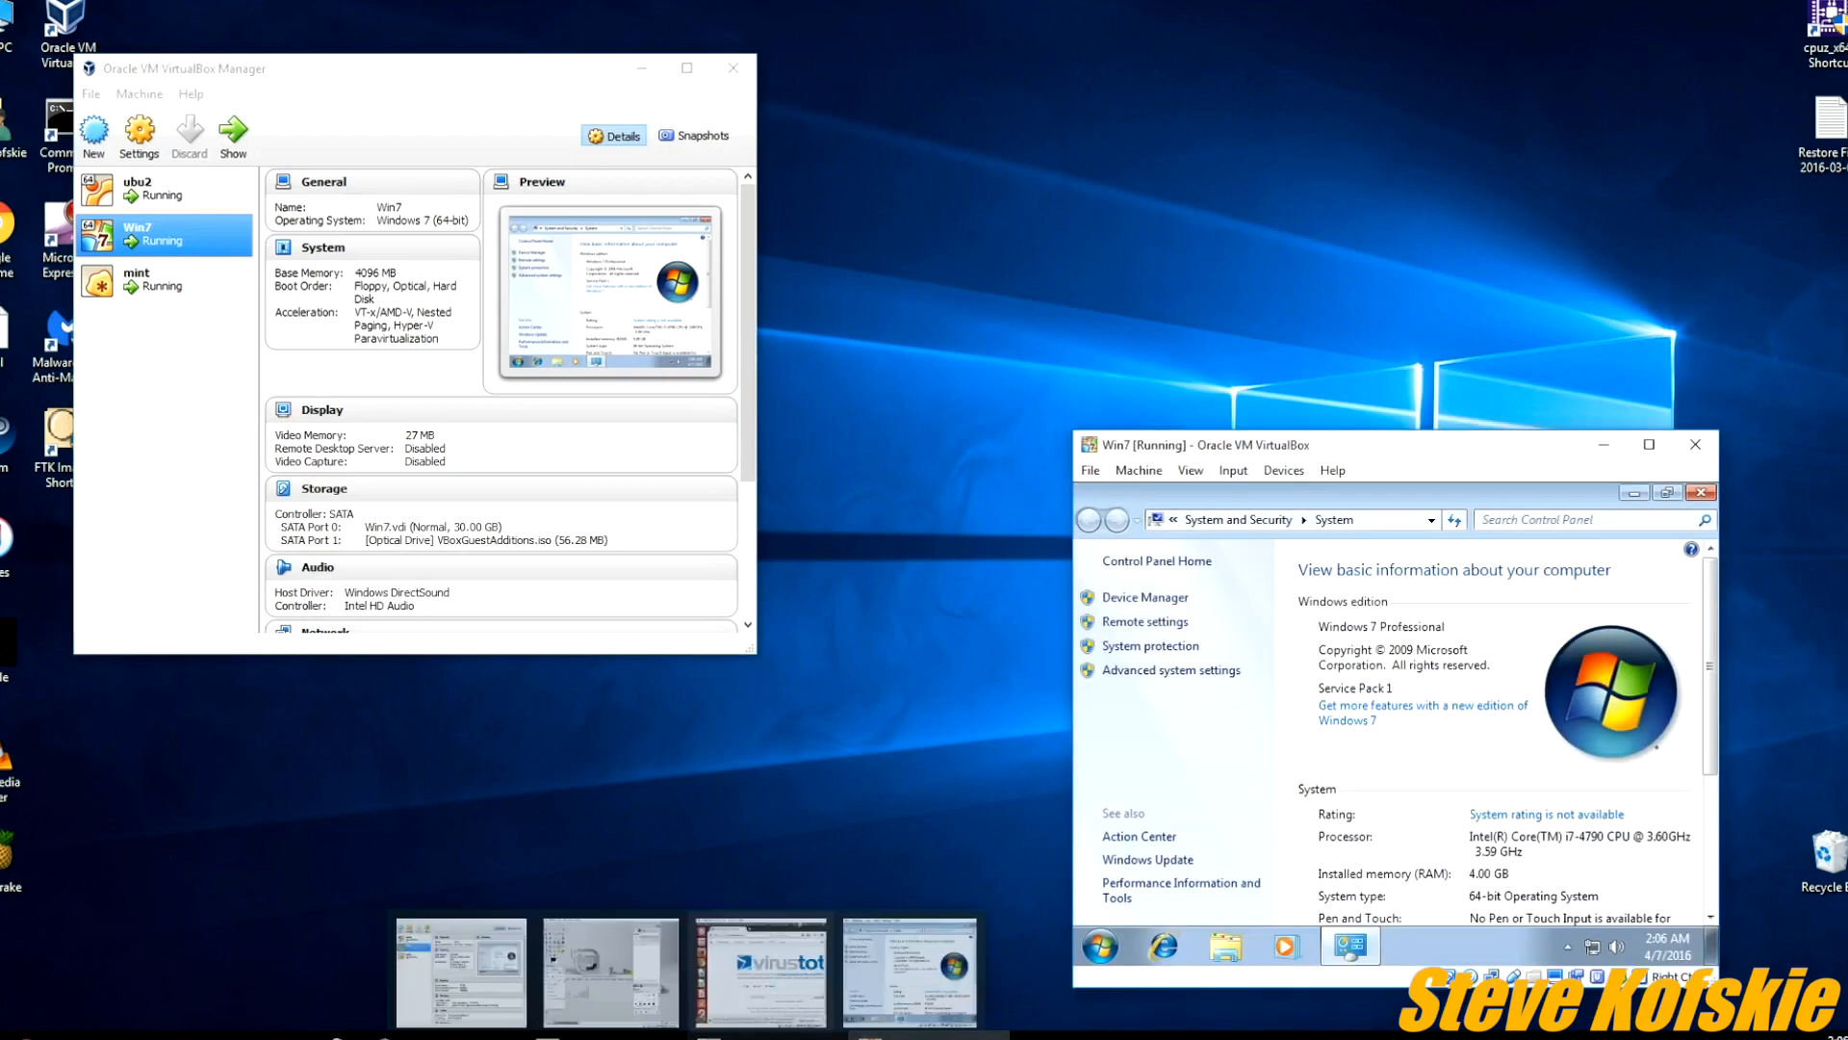
click(768, 1036)
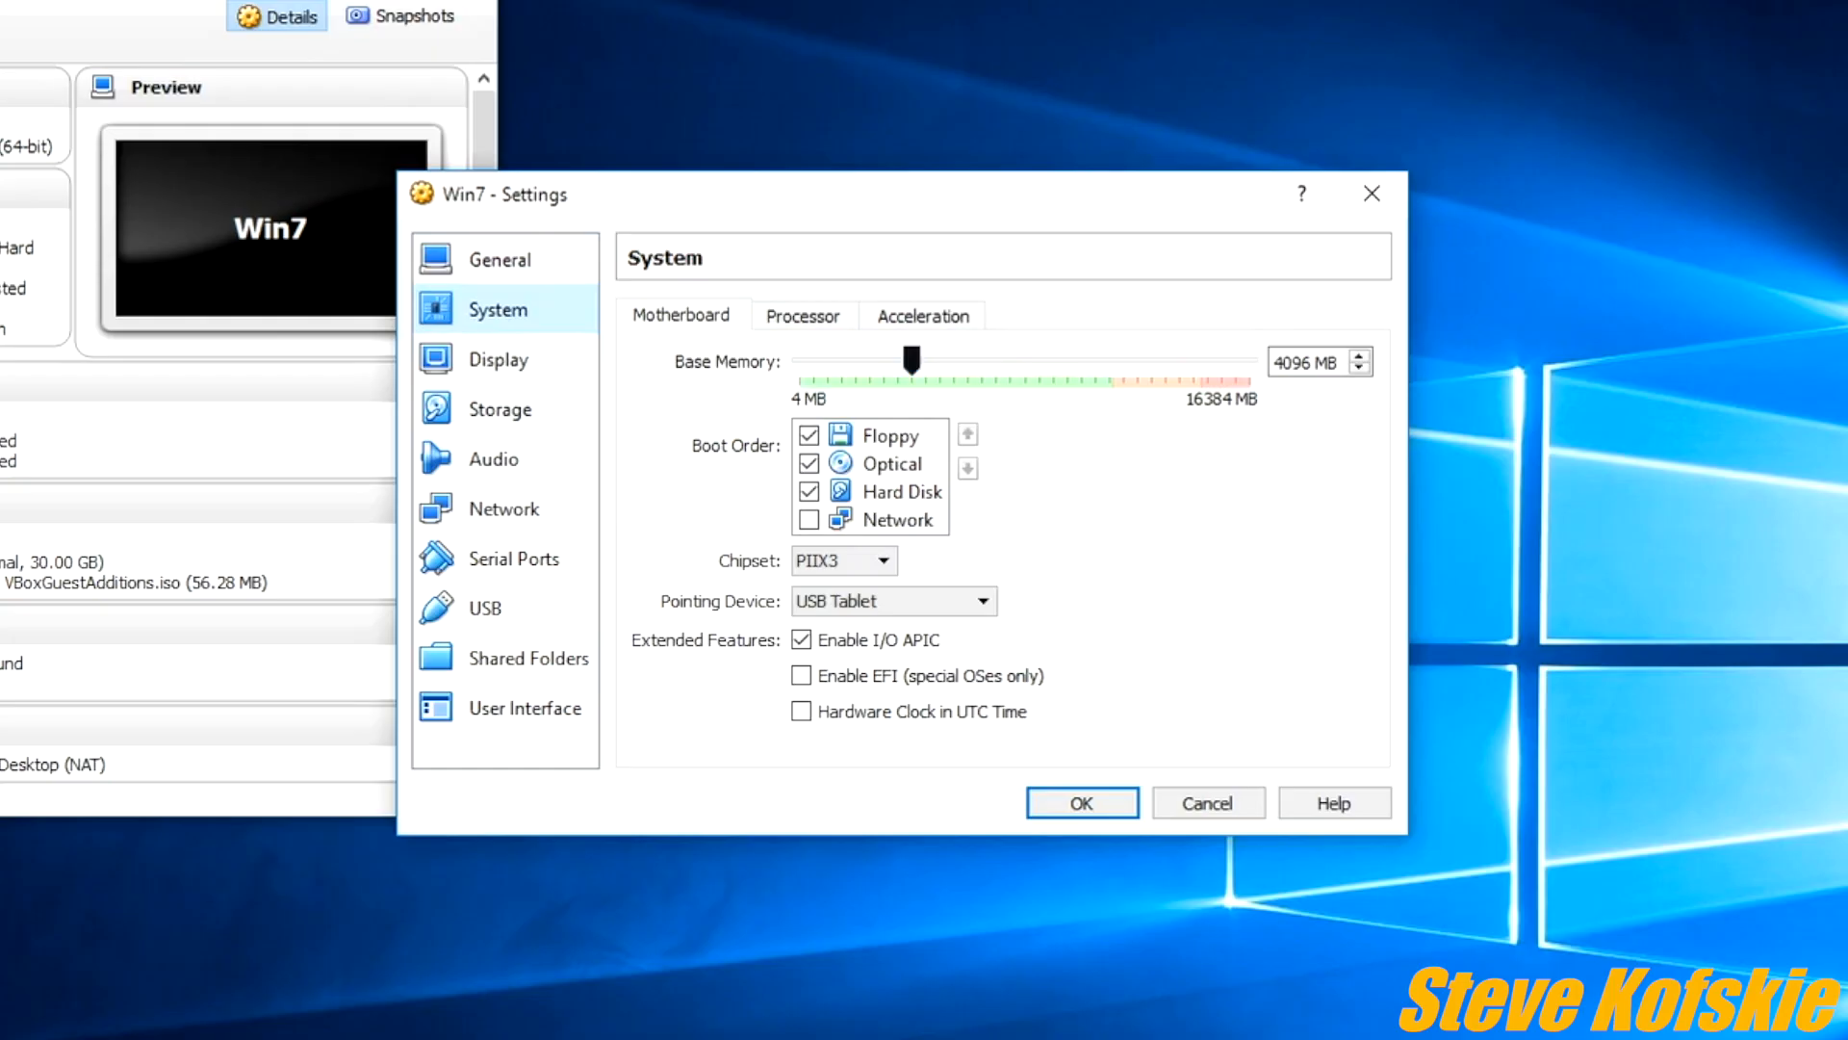
click(803, 315)
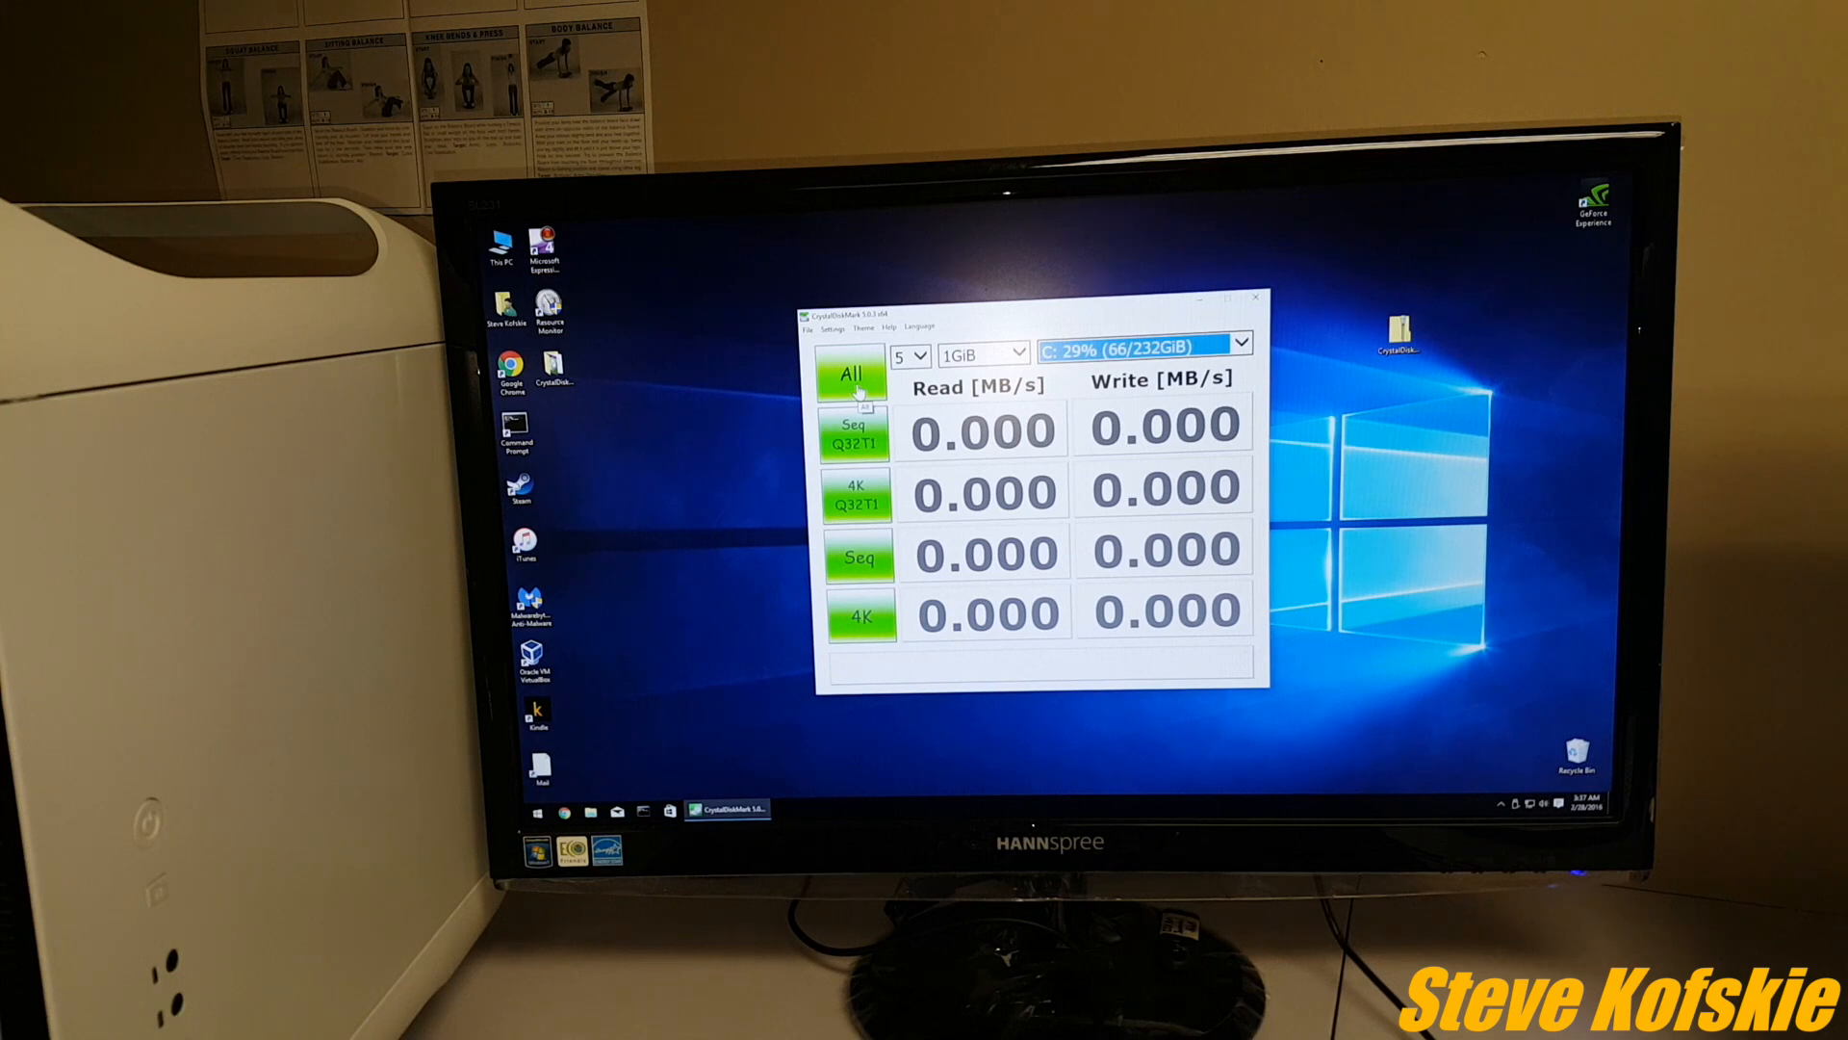
Step: Run every CrystalDiskMark test on drive C: with the All button
click(859, 388)
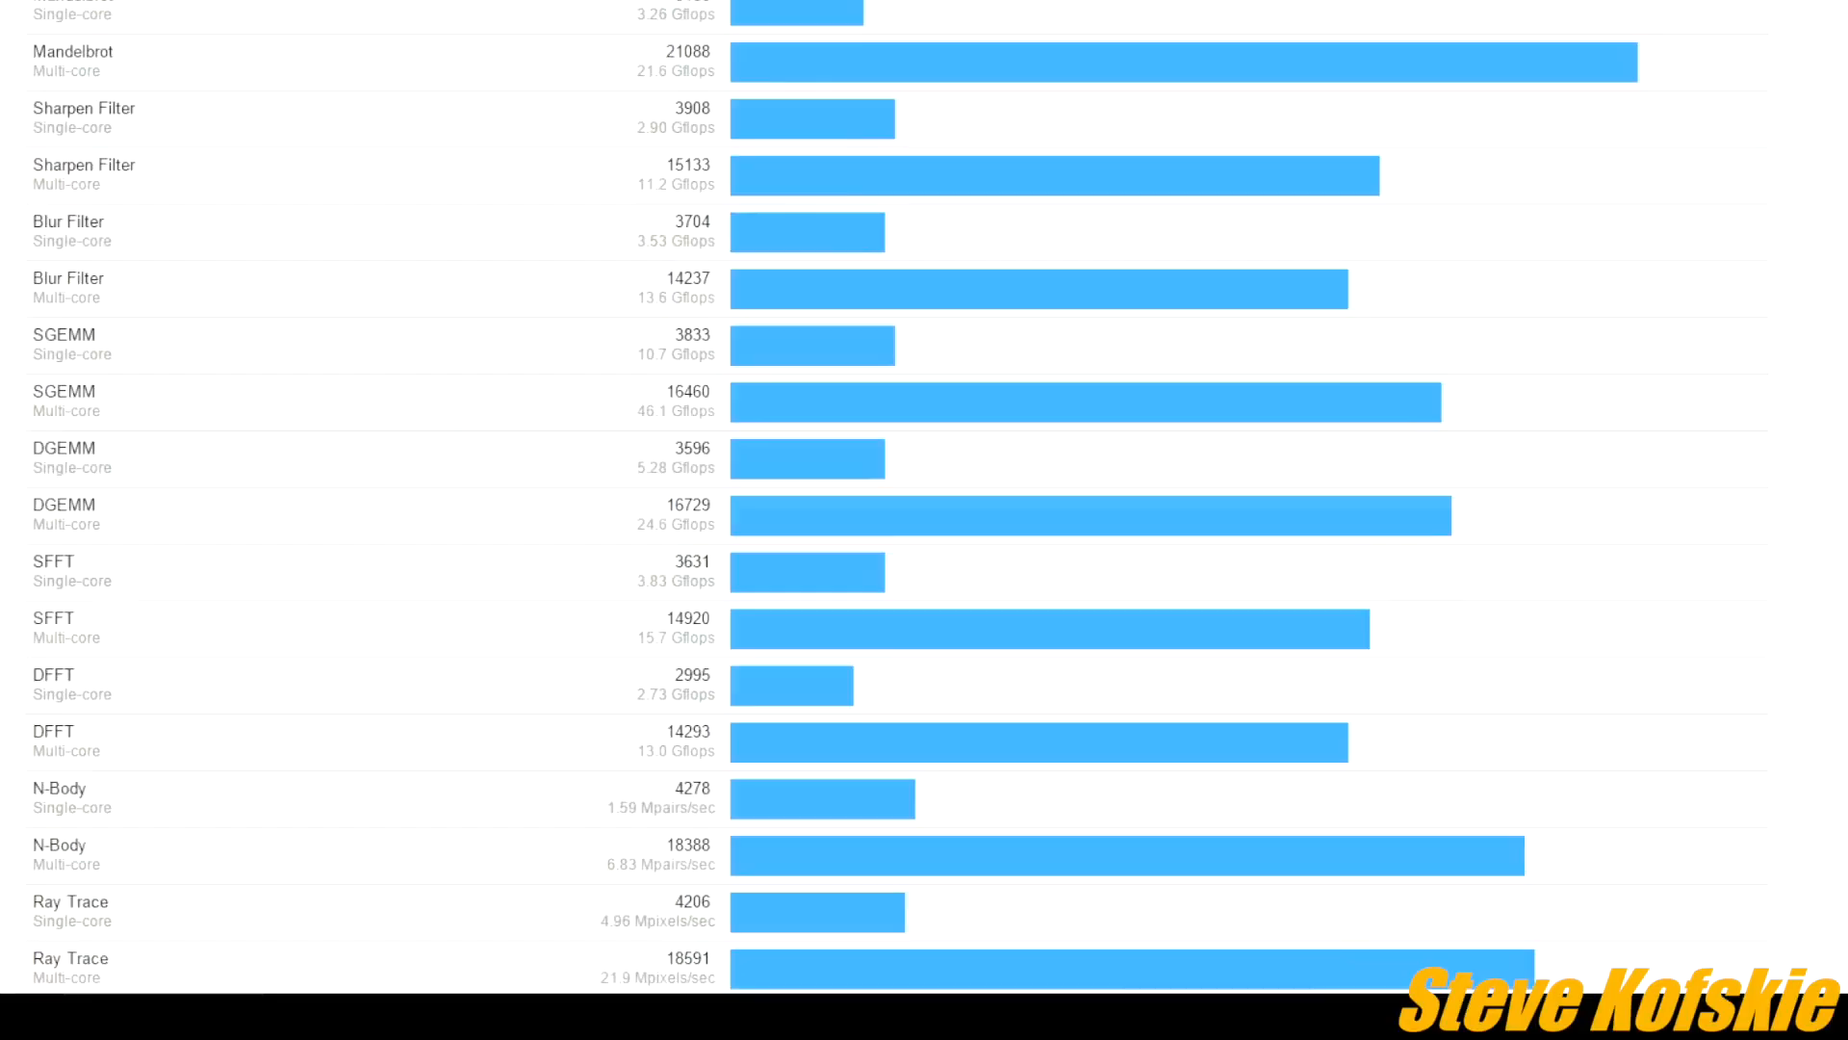
scroll(924, 521, down, 4)
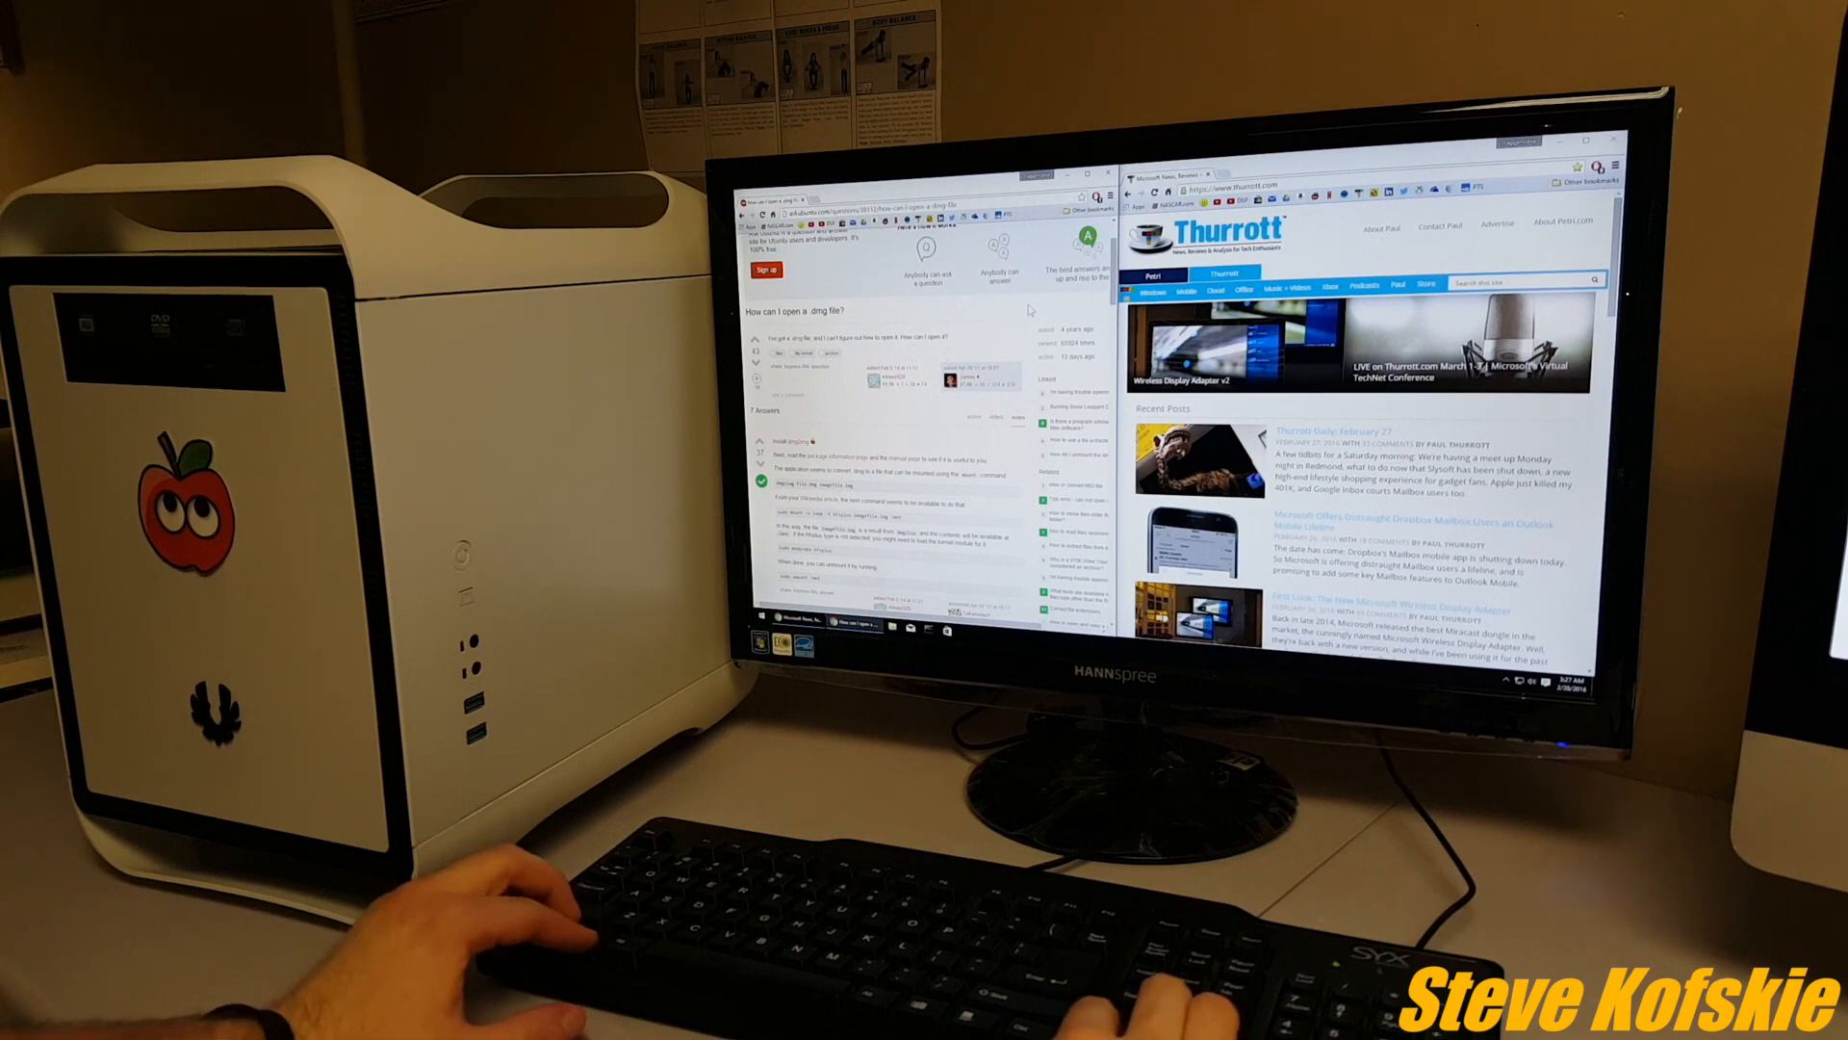
Step: Switch to the virtual desktop showing VirtualBox with the Ubuntu VM instead of the browsers
key(super+ctrl+Right)
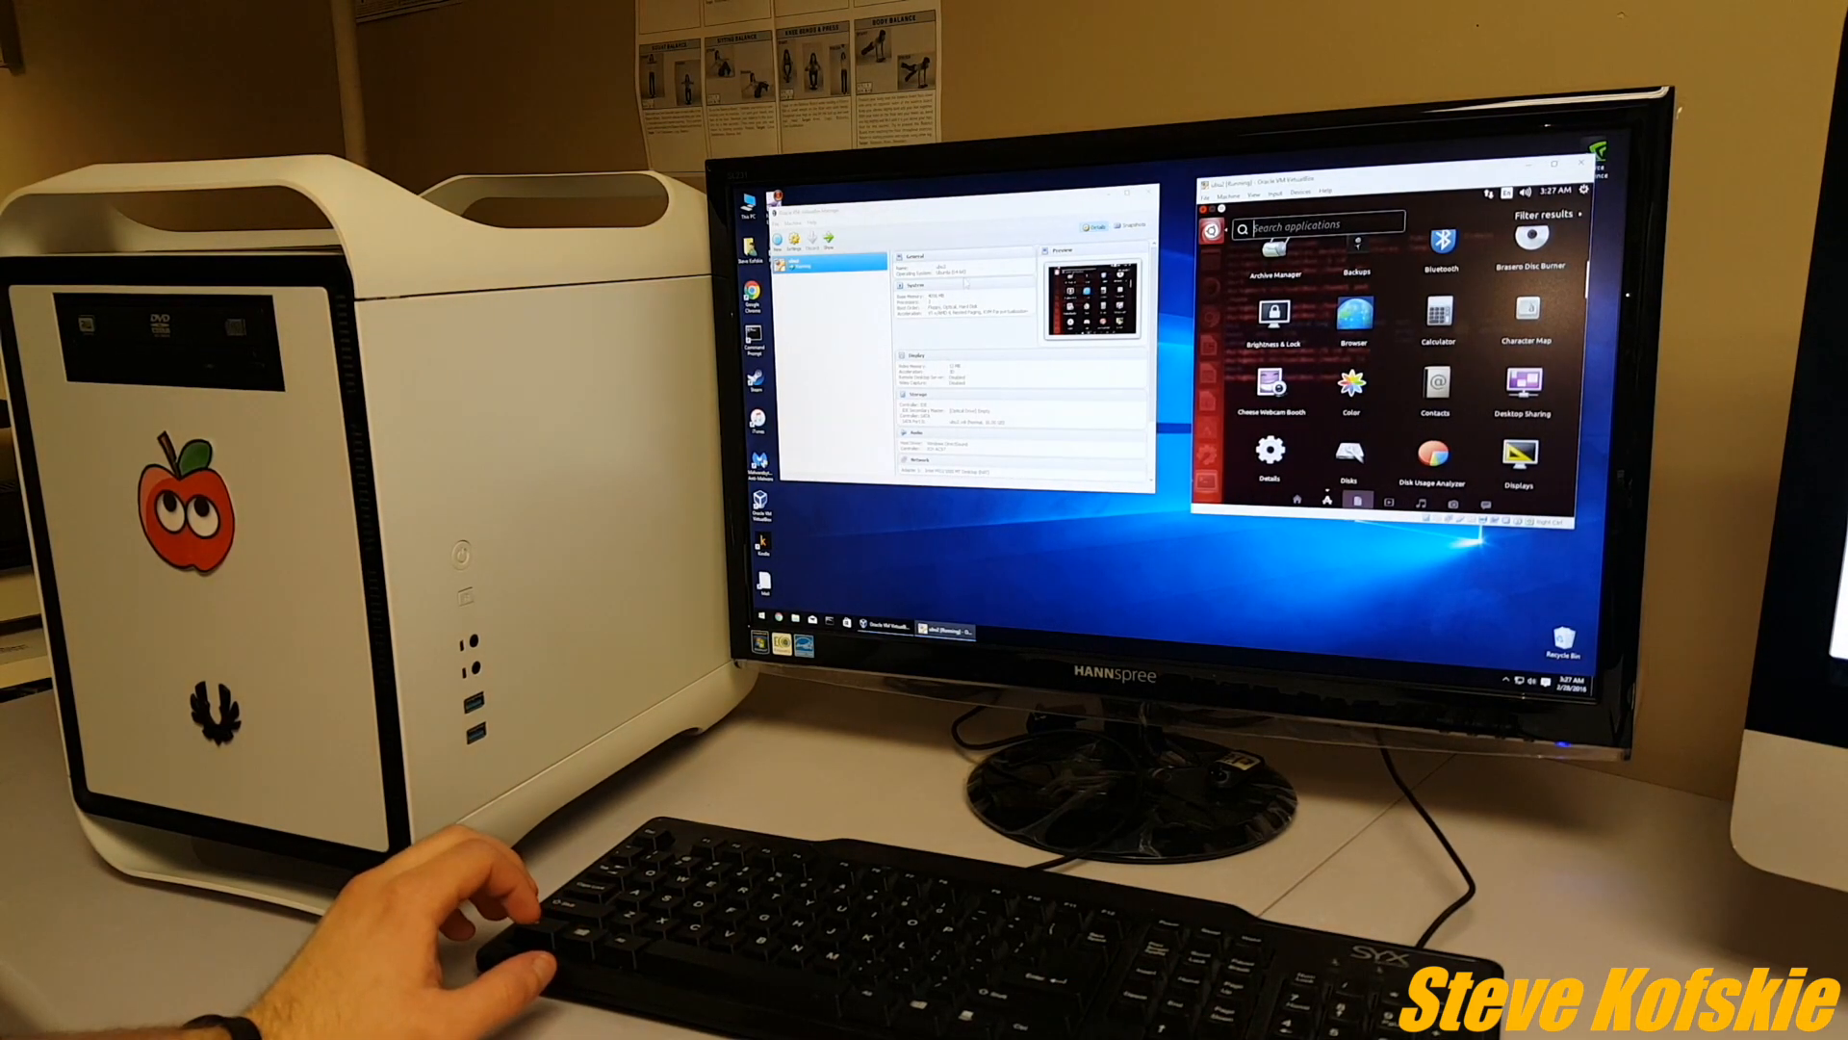